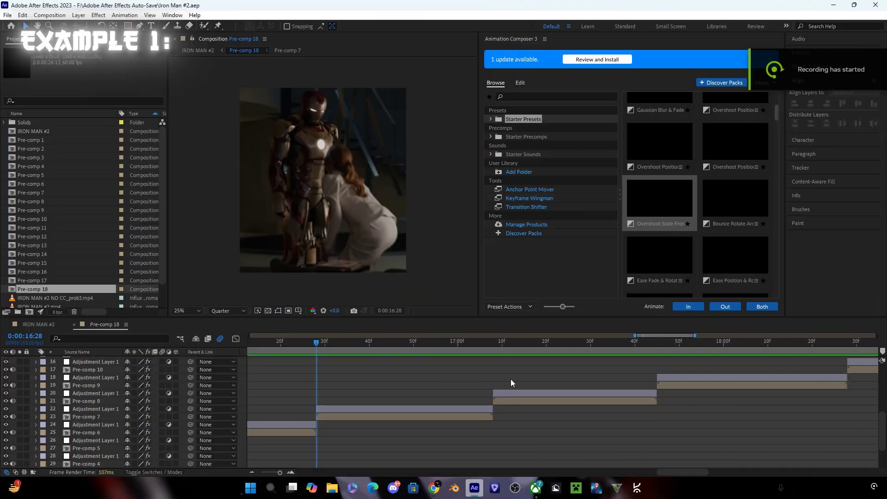
# Step: Create a white solid and place it below Pre-comp 9
pyautogui.click(494, 342)
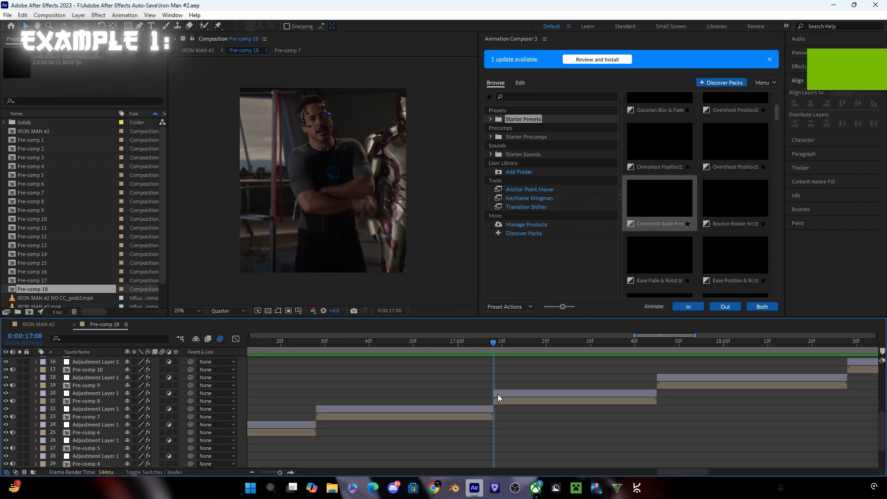
pyautogui.hotkey('ctrl', 'y')
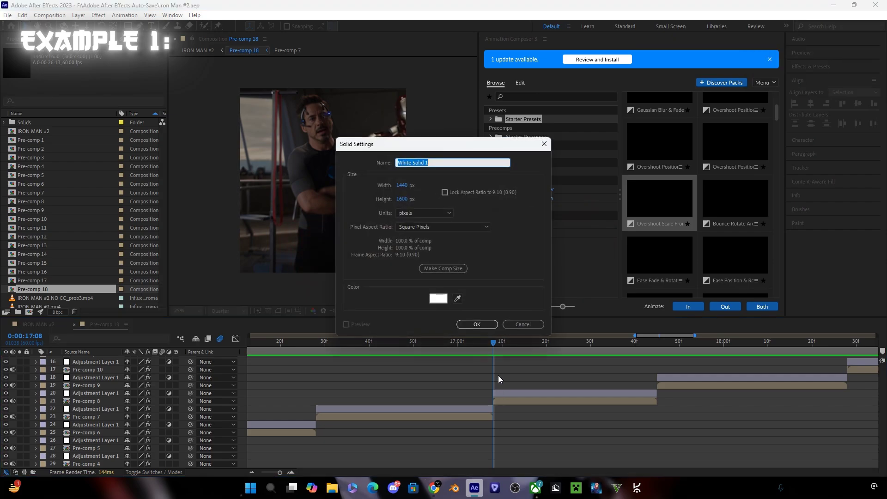
pyautogui.click(476, 323)
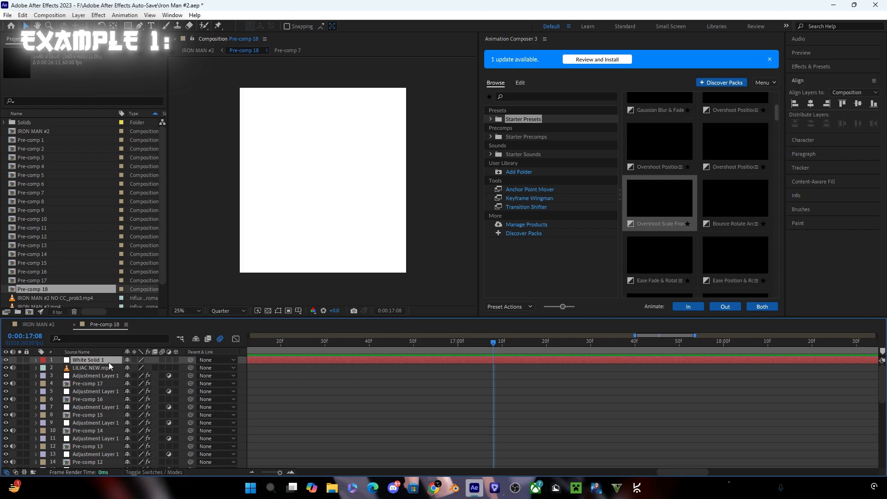
pyautogui.moveTo(109, 362); pyautogui.dragTo(120, 404)
# Step: Split White Solid 1 at 17:02 and delete the part before it
pyautogui.click(462, 345)
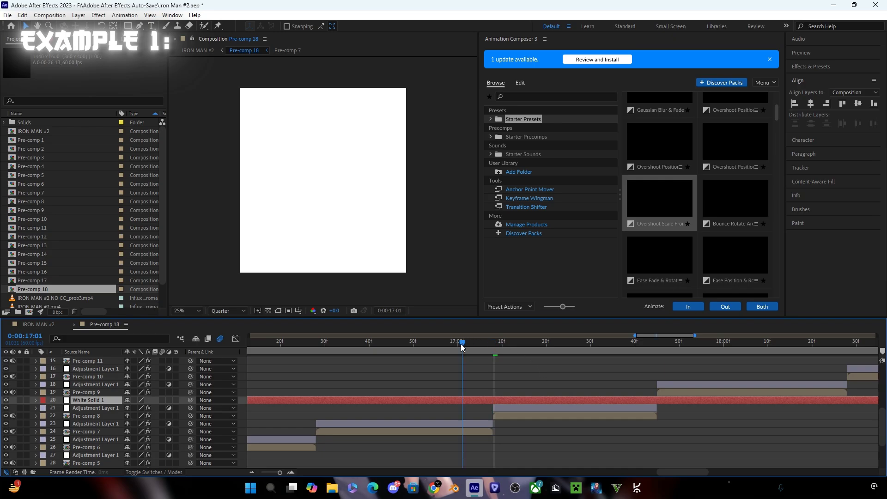
pyautogui.click(464, 345)
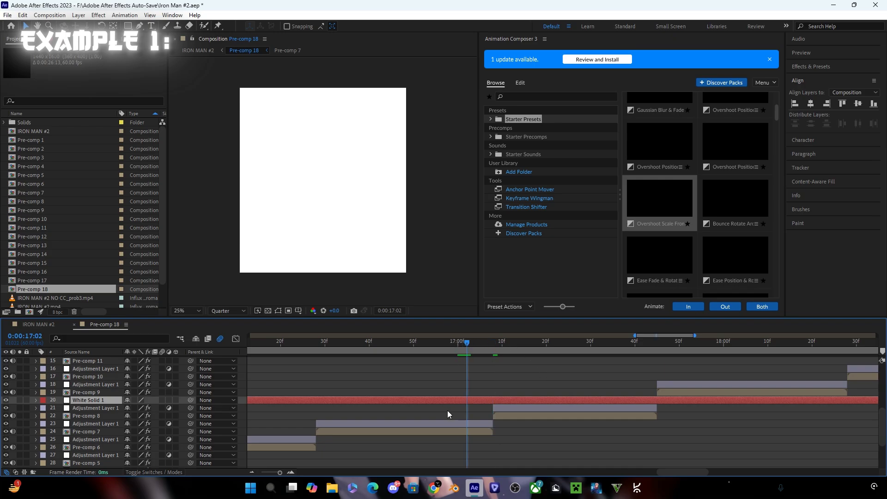
pyautogui.hotkey('ctrl', 'shift', 'd')
pyautogui.click(449, 409)
pyautogui.press('Delete')
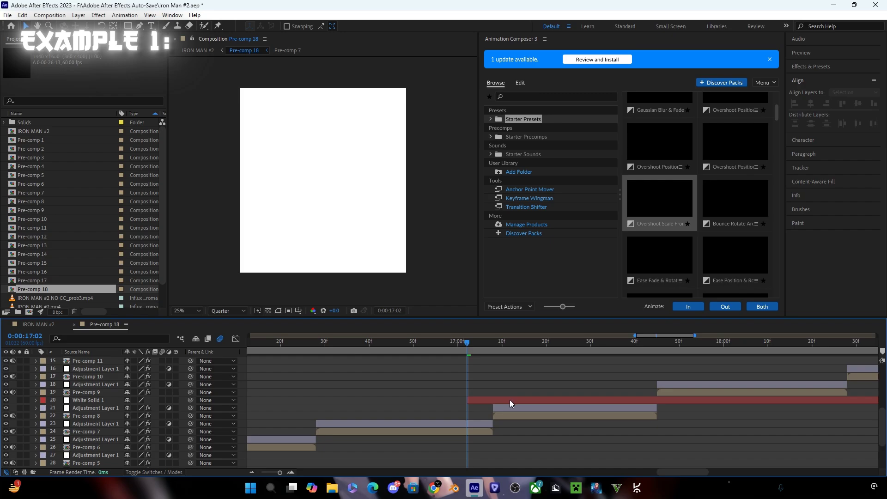
# Step: Split White Solid 1 at 17:15 and delete the part after it
pyautogui.scroll(2, 509, 400)
pyautogui.click(528, 341)
pyautogui.click(538, 342)
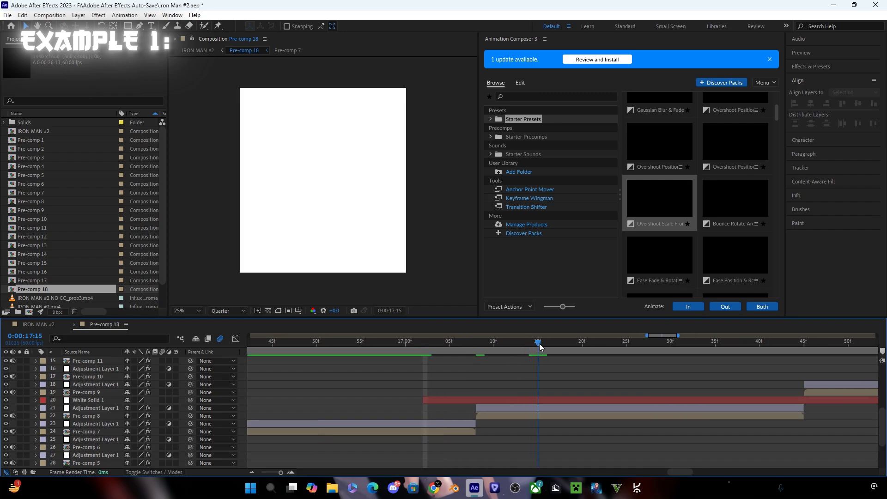
pyautogui.click(552, 399)
pyautogui.hotkey('ctrl', 'shift', 'd')
pyautogui.press('Delete')
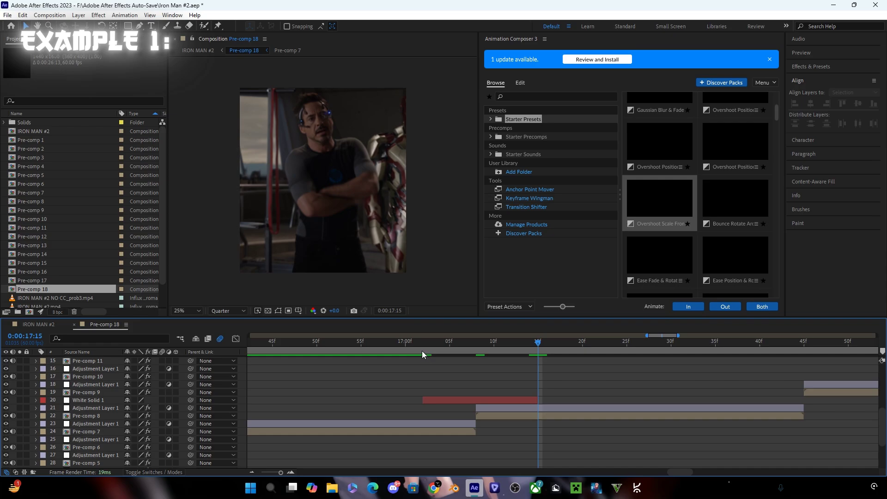
pyautogui.click(422, 346)
# Step: Set White Solid 1's opacity to 0% with a keyframe at 17:02
pyautogui.press('t')
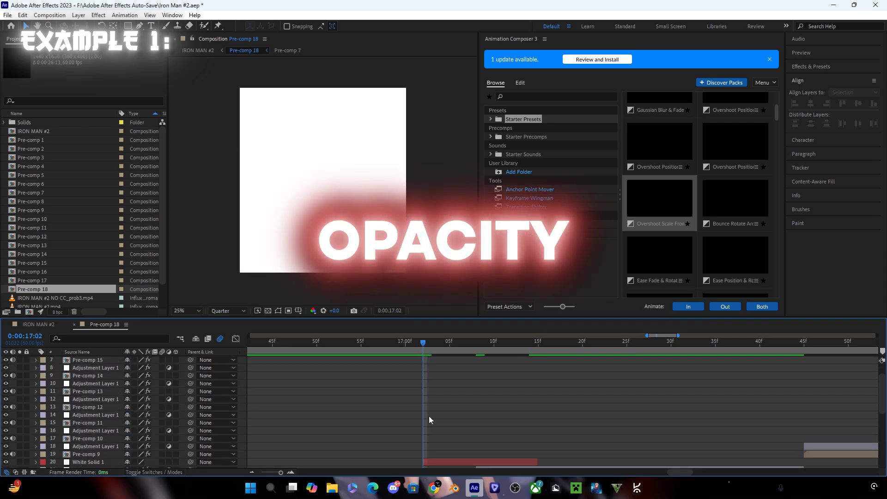
pyautogui.press('t')
pyautogui.scroll(-5, 450, 395)
pyautogui.click(440, 368)
pyautogui.press('t')
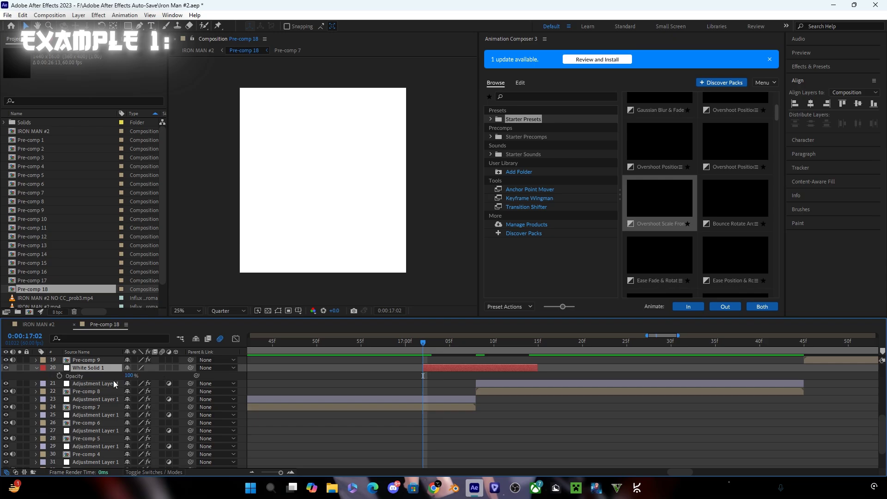
pyautogui.moveTo(134, 375); pyautogui.dragTo(64, 376)
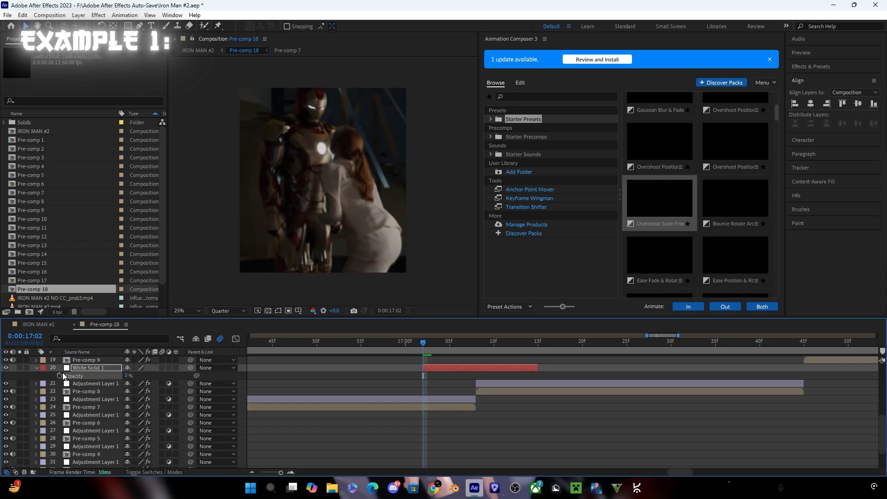
pyautogui.click(60, 376)
# Step: Add 75% opacity at 17:08 and 0% at 17:15, preview the flash, and start a new solid
pyautogui.click(473, 346)
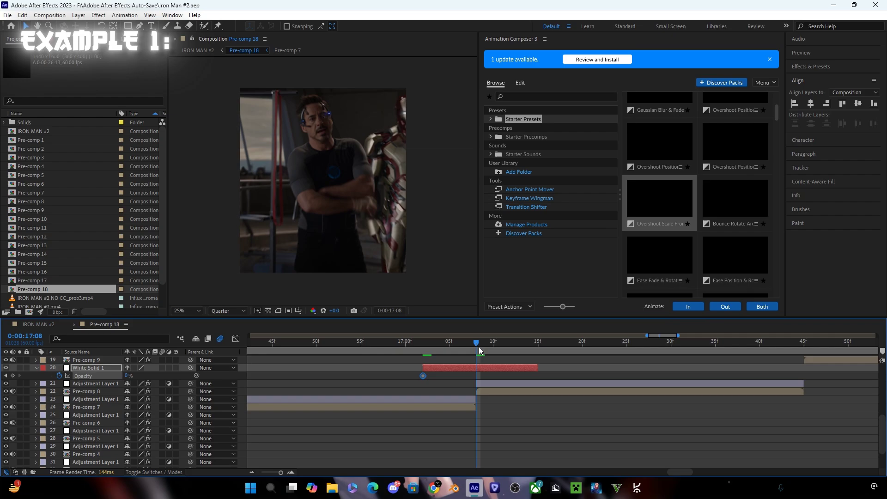
pyautogui.click(129, 376)
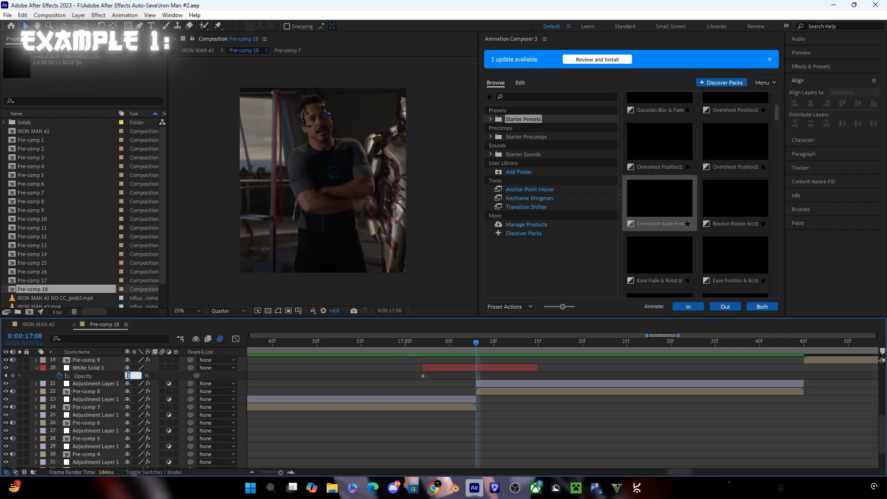
pyautogui.write('75')
pyautogui.press('Return')
pyautogui.moveTo(550, 346); pyautogui.dragTo(537, 347)
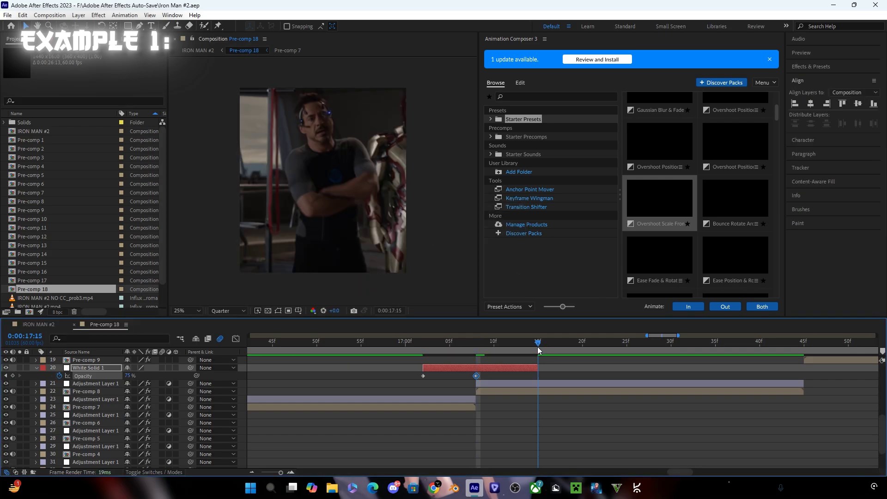
pyautogui.write('0')
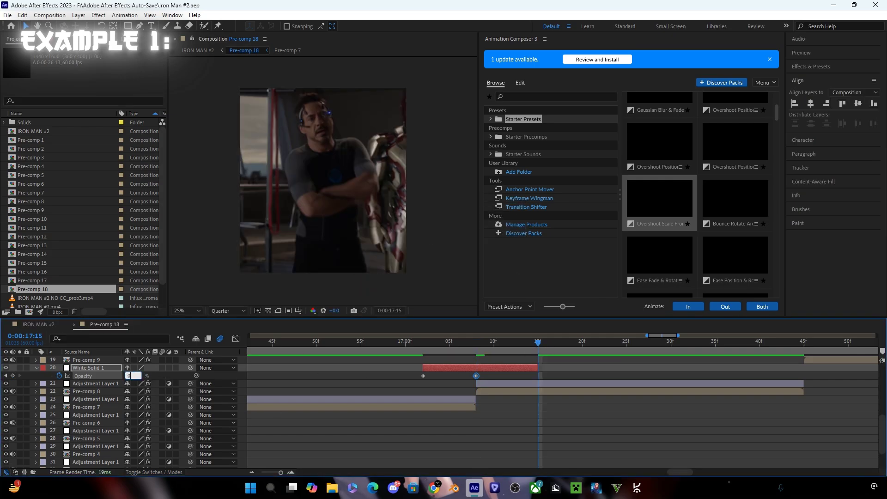
pyautogui.press('Return')
pyautogui.moveTo(419, 348)
pyautogui.mouseDown()
pyautogui.moveTo(495, 353)
pyautogui.moveTo(412, 348)
pyautogui.mouseUp()
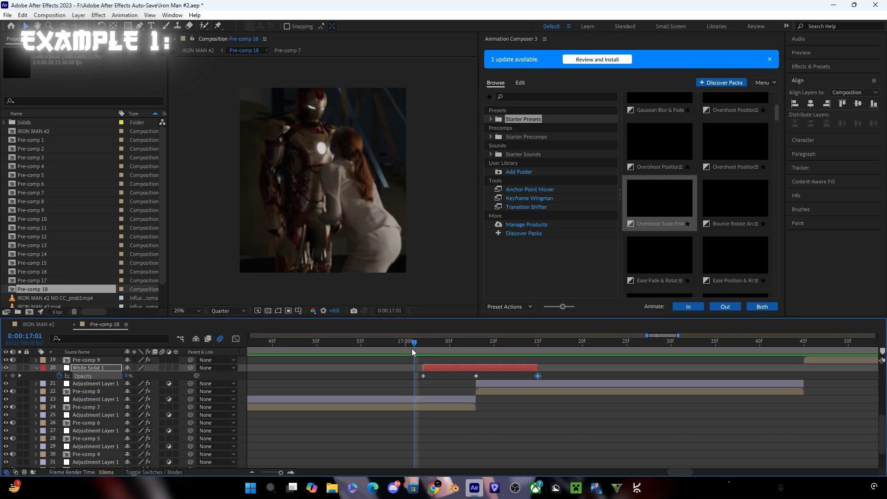
pyautogui.hotkey('ctrl', 'y')
# Step: Create White Solid 2 and delete its part before 16:33
pyautogui.click(476, 323)
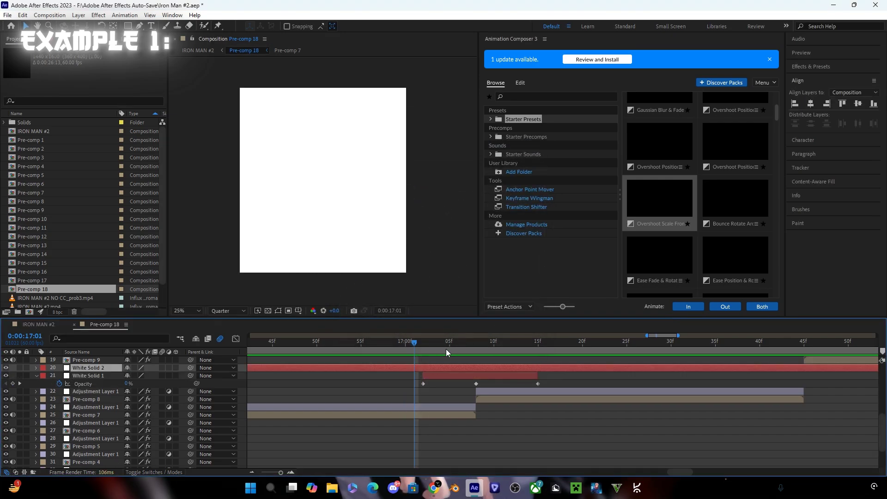
pyautogui.moveTo(282, 346)
pyautogui.mouseDown()
pyautogui.moveTo(236, 352)
pyautogui.moveTo(294, 350)
pyautogui.mouseUp()
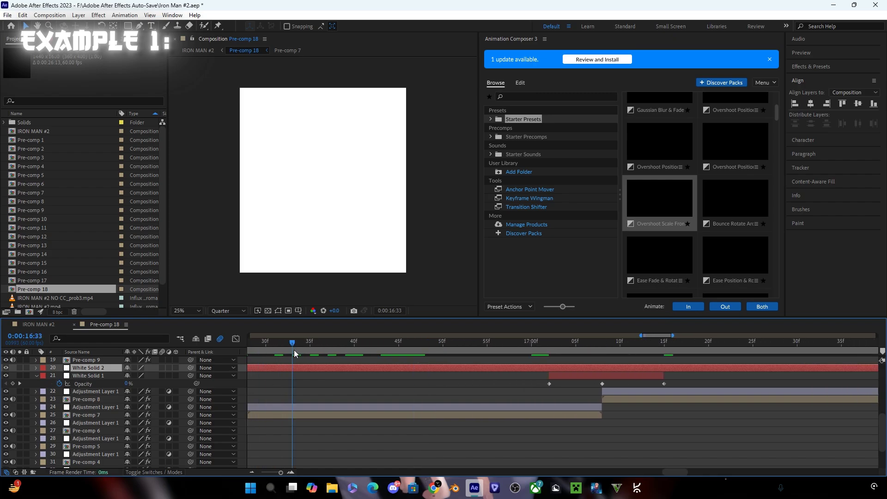
pyautogui.scroll(-2, 274, 384)
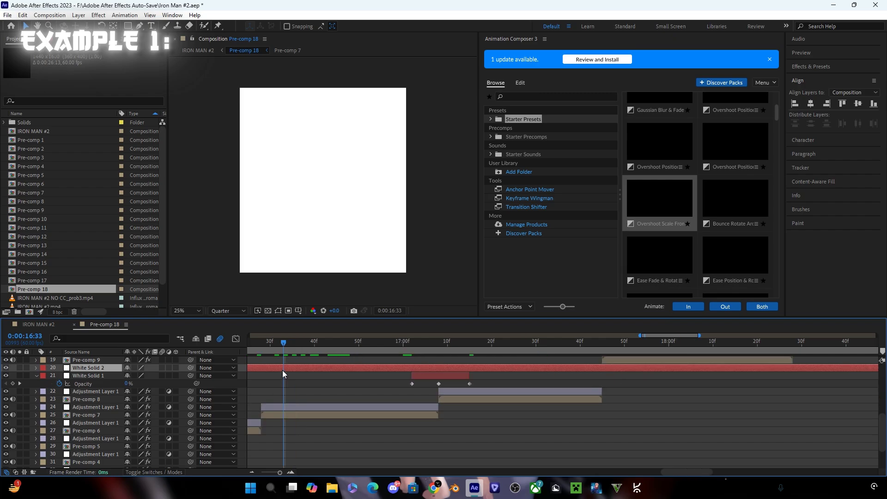
pyautogui.hotkey('ctrl', 'shift', 'd')
pyautogui.click(281, 374)
pyautogui.press('Delete')
# Step: Cut White Solid 2 at 17:20, trim its start to 16:49, and save the project
pyautogui.moveTo(531, 345); pyautogui.dragTo(536, 348)
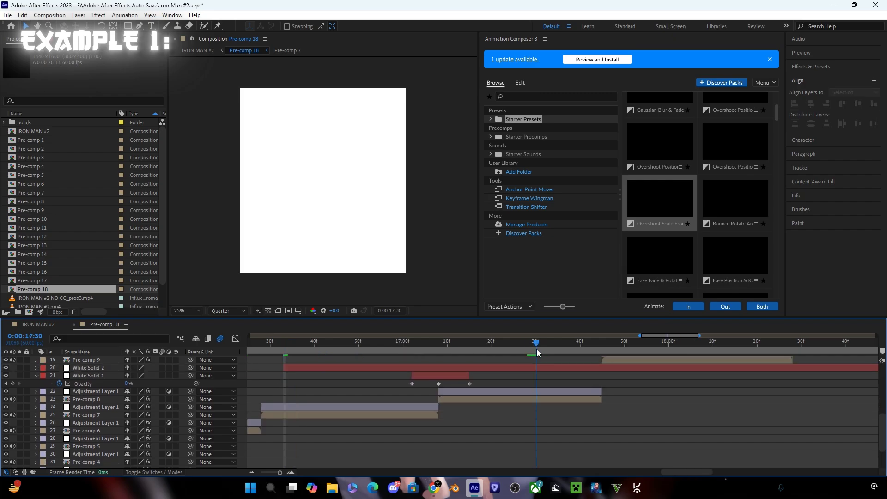
pyautogui.click(491, 347)
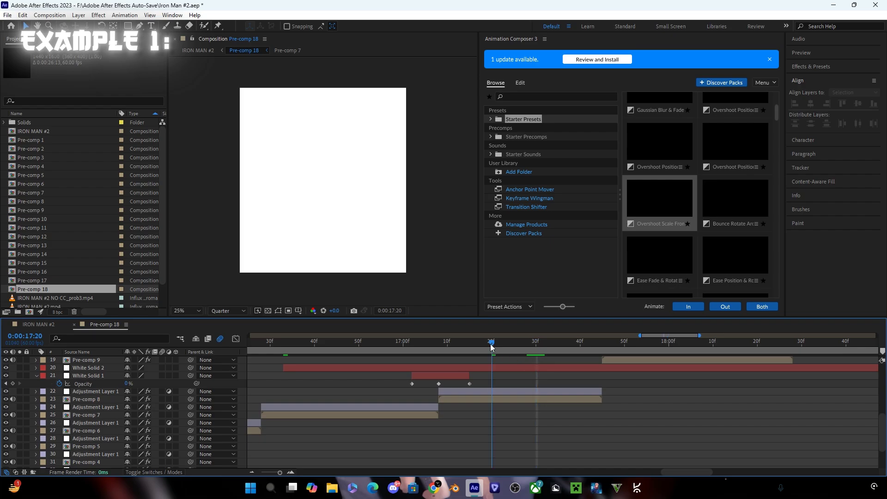
pyautogui.click(497, 367)
pyautogui.hotkey('ctrl', 'shift', 'd')
pyautogui.press('Delete')
pyautogui.click(362, 341)
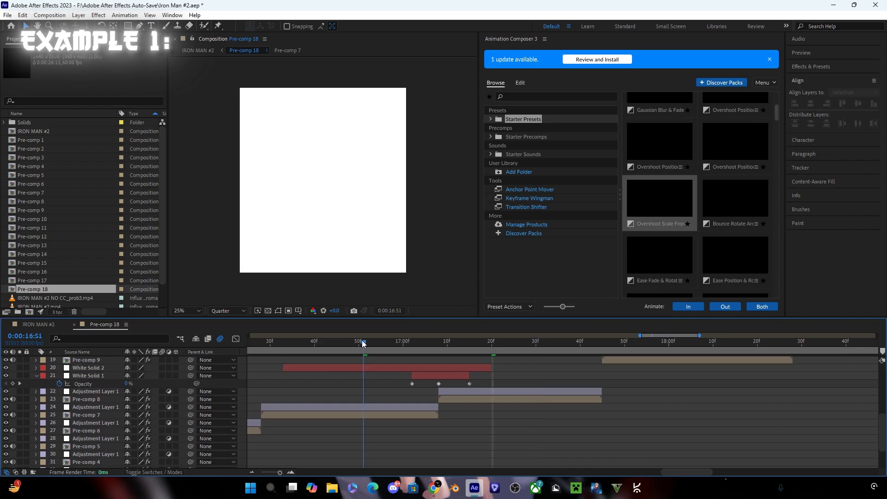
pyautogui.moveTo(283, 369); pyautogui.dragTo(344, 372)
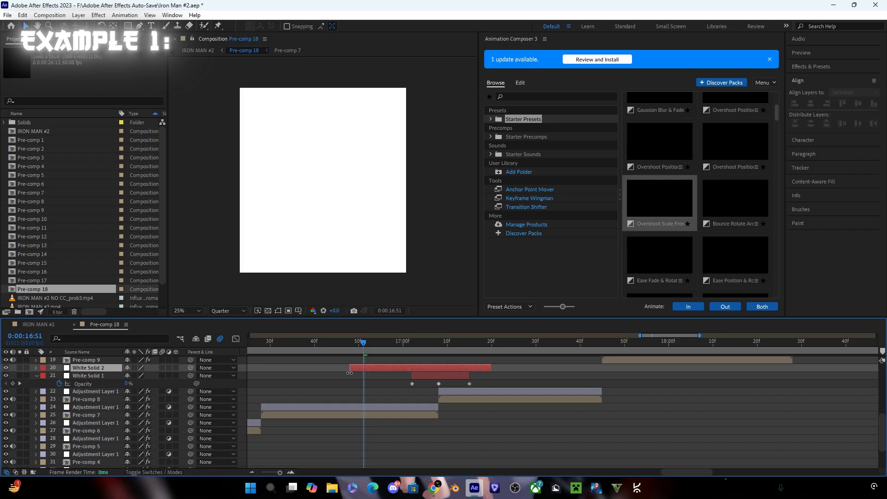
pyautogui.click(354, 341)
pyautogui.hotkey('ctrl', 's')
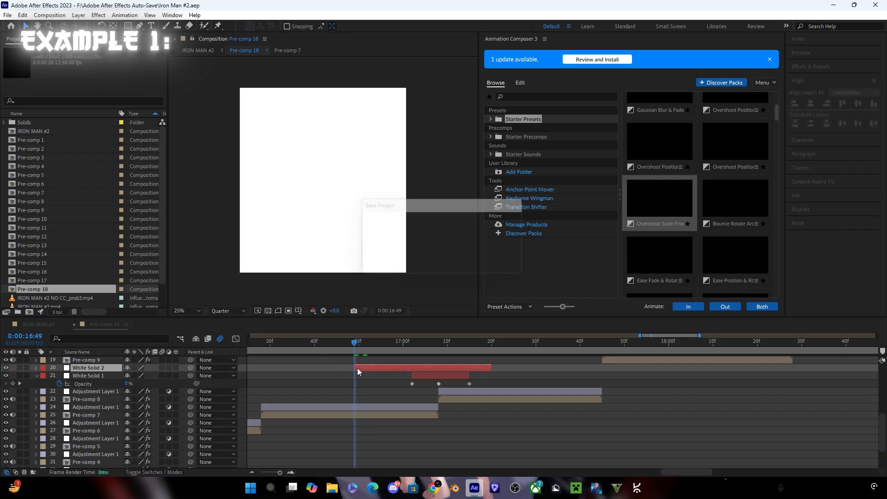
pyautogui.press('s')
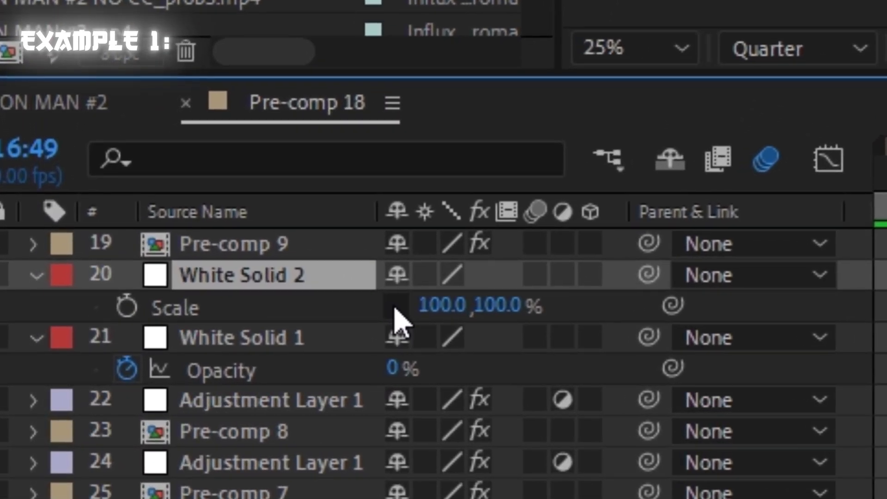
# Step: Narrow White Solid 2 to 12% width and slide the bar left to X 520
pyautogui.moveTo(480, 314)
pyautogui.mouseDown()
pyautogui.moveTo(467, 311)
pyautogui.moveTo(475, 323)
pyautogui.mouseUp()
pyautogui.hotkey('ctrl', 'z')
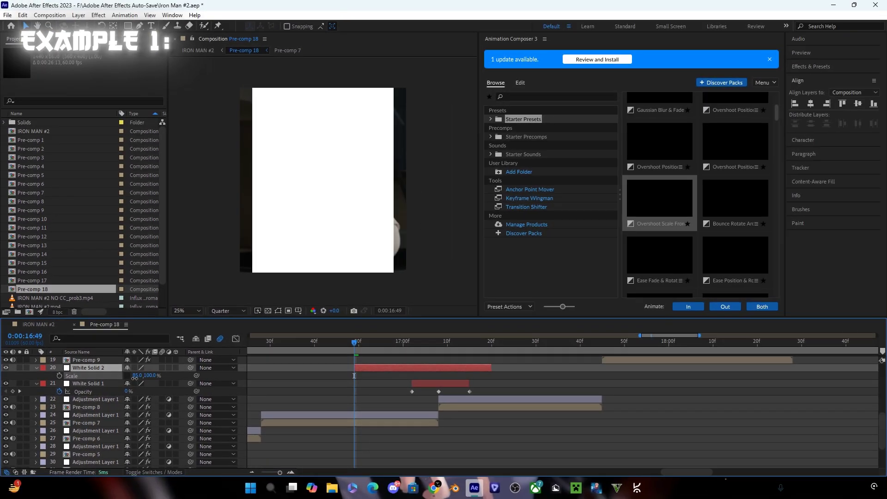
pyautogui.moveTo(282, 343); pyautogui.dragTo(247, 353)
pyautogui.moveTo(122, 381); pyautogui.dragTo(103, 383)
pyautogui.press('p')
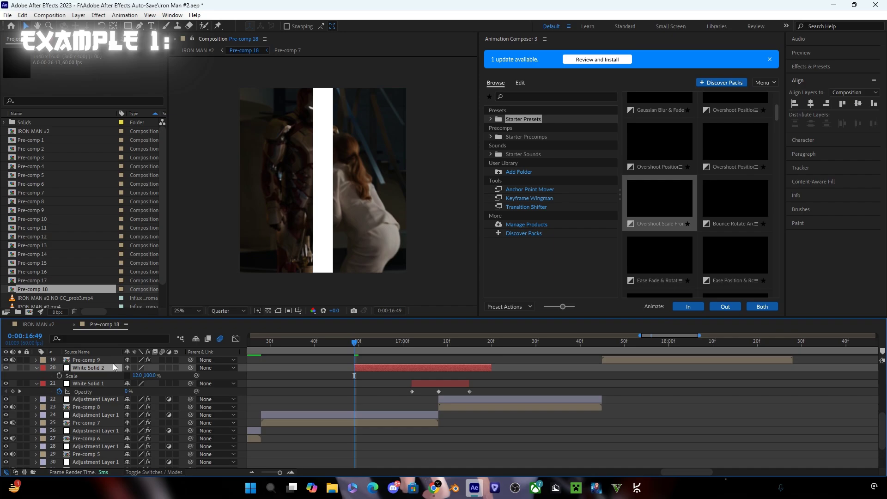
pyautogui.moveTo(130, 375); pyautogui.dragTo(58, 375)
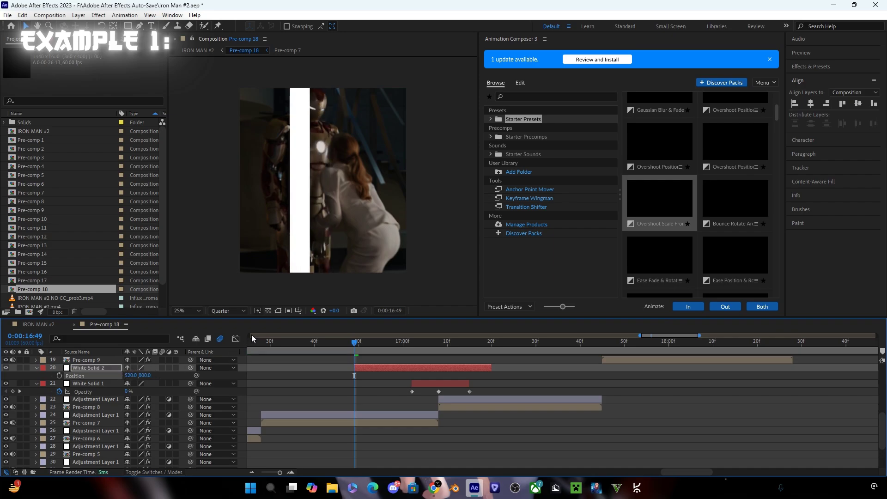
# Step: Push the bar off the left edge and set Position keyframes at its start and 17:20
pyautogui.click(277, 311)
pyautogui.moveTo(128, 375); pyautogui.dragTo(37, 381)
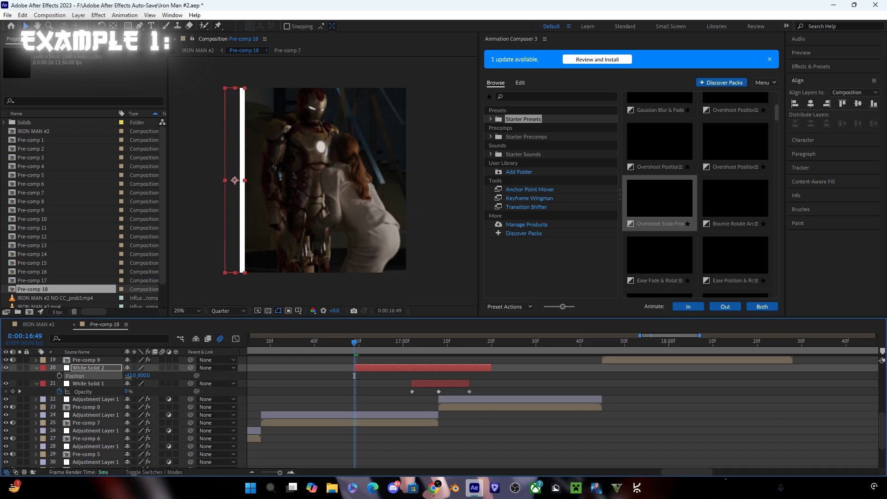
pyautogui.moveTo(128, 377); pyautogui.dragTo(109, 379)
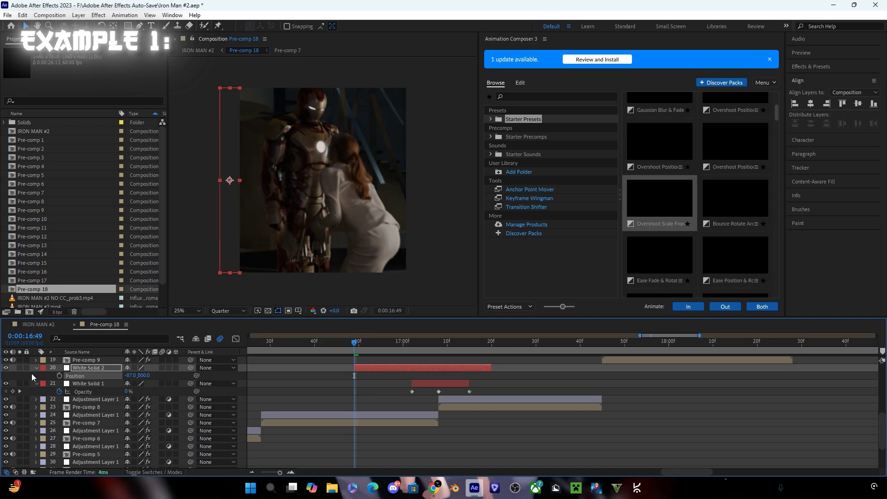
pyautogui.click(60, 375)
pyautogui.click(491, 343)
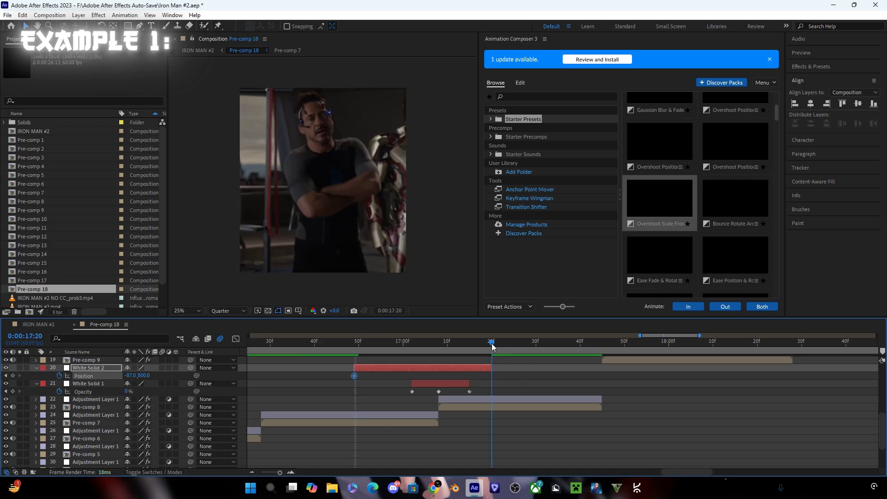
pyautogui.moveTo(134, 379); pyautogui.dragTo(194, 378)
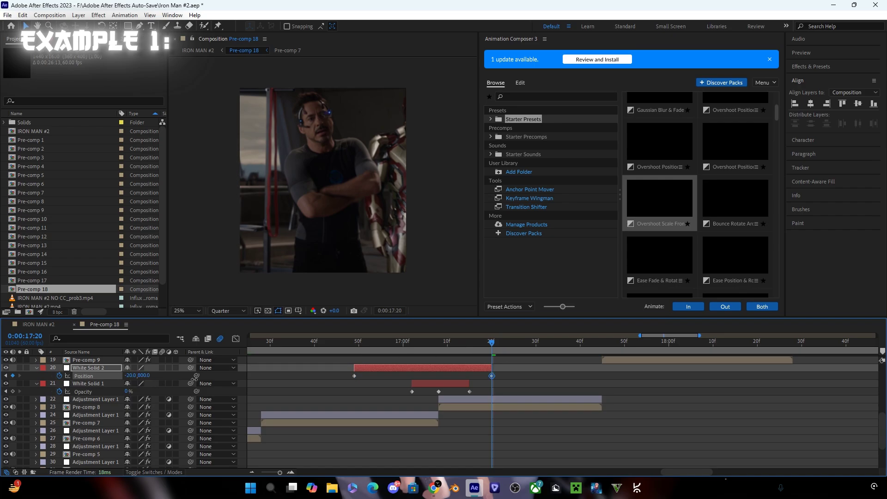
# Step: Move the second Position keyframe to 17:19 at X 1527, then Easy Ease both keyframes
pyautogui.click(488, 342)
pyautogui.moveTo(491, 376); pyautogui.dragTo(487, 377)
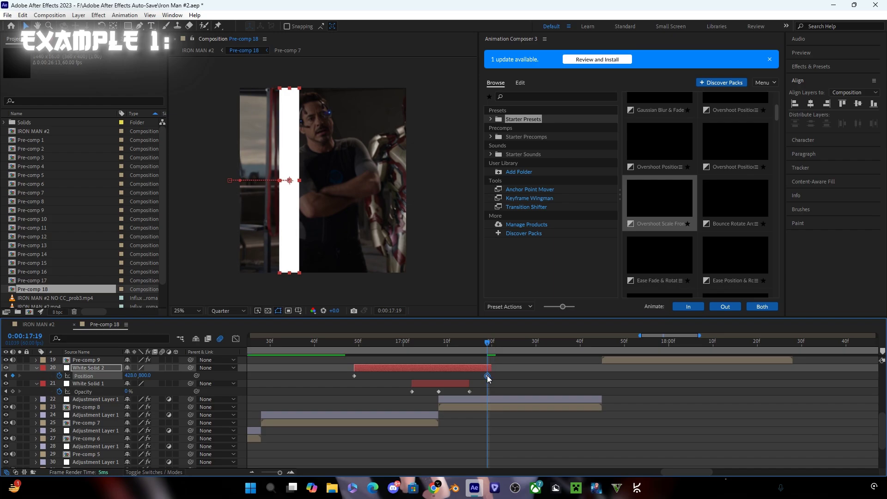
pyautogui.moveTo(131, 375); pyautogui.dragTo(653, 391)
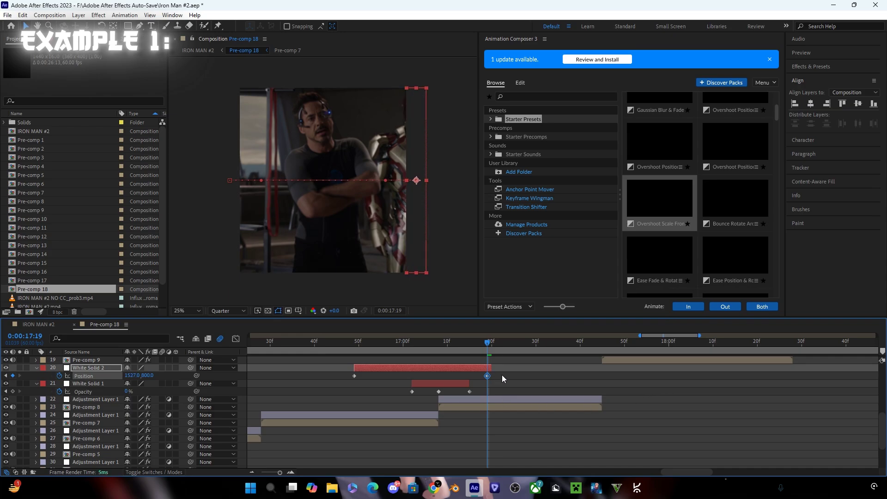
pyautogui.moveTo(502, 375); pyautogui.dragTo(323, 378)
pyautogui.press('F9')
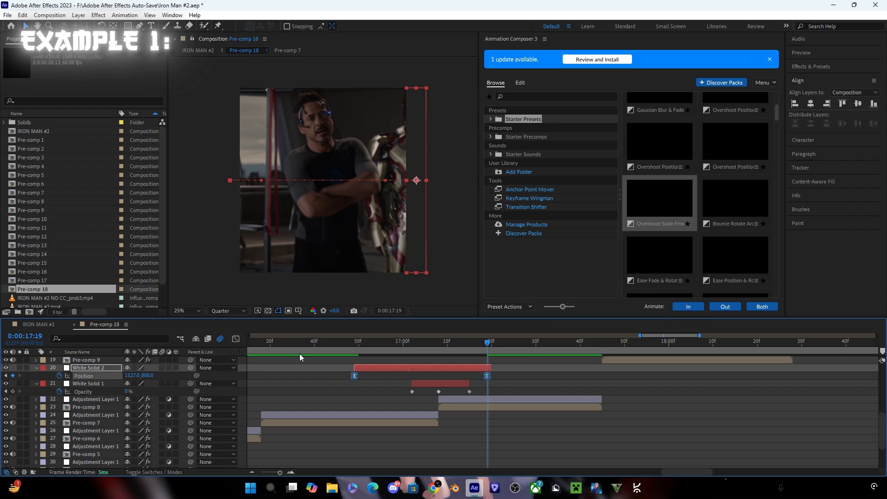
# Step: Reshape the Position speed graph: about 11% influence on the first keyframe, 75% on the last
pyautogui.click(235, 339)
pyautogui.moveTo(406, 362); pyautogui.dragTo(327, 451)
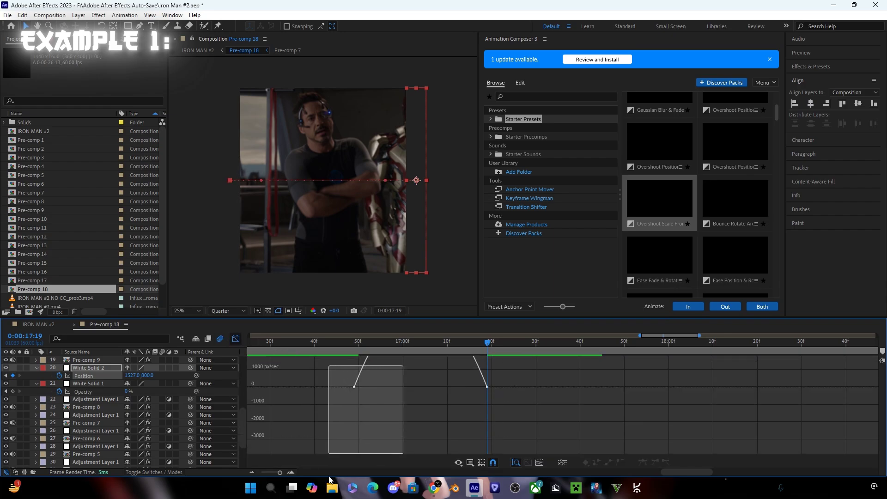
pyautogui.moveTo(395, 447); pyautogui.dragTo(378, 446)
pyautogui.click(617, 447)
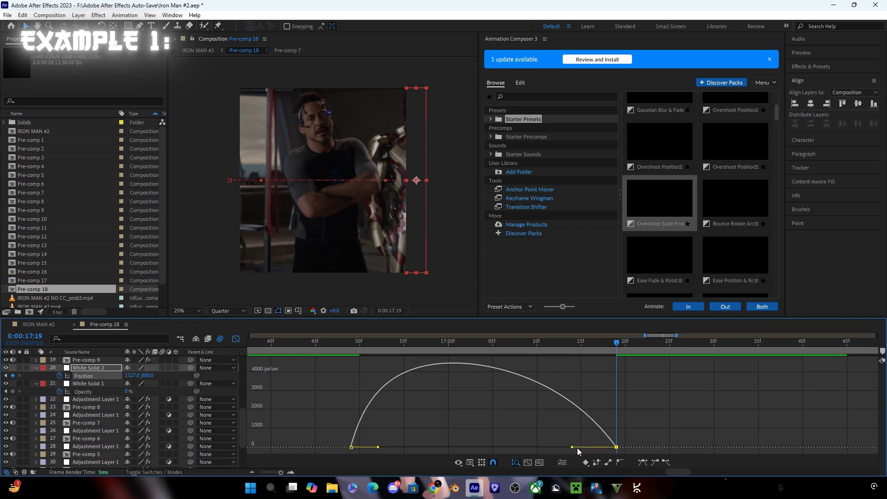
pyautogui.moveTo(572, 447); pyautogui.dragTo(496, 452)
pyautogui.click(347, 350)
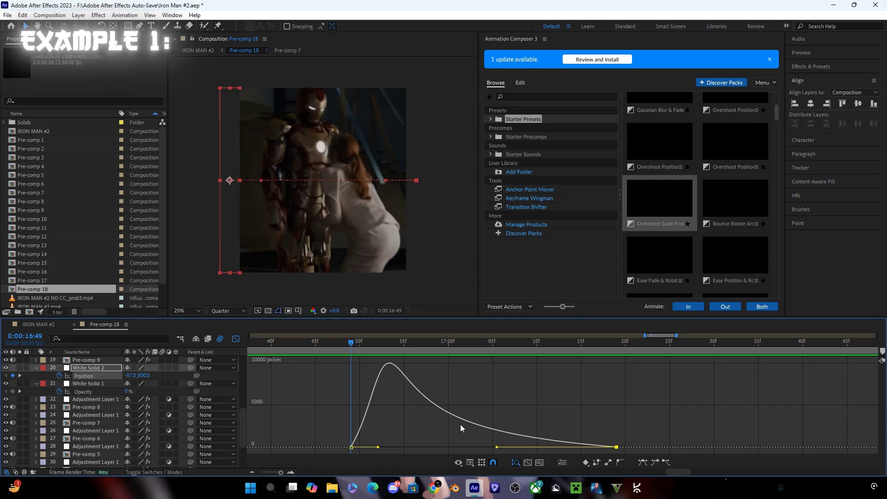
pyautogui.moveTo(495, 447); pyautogui.dragTo(519, 448)
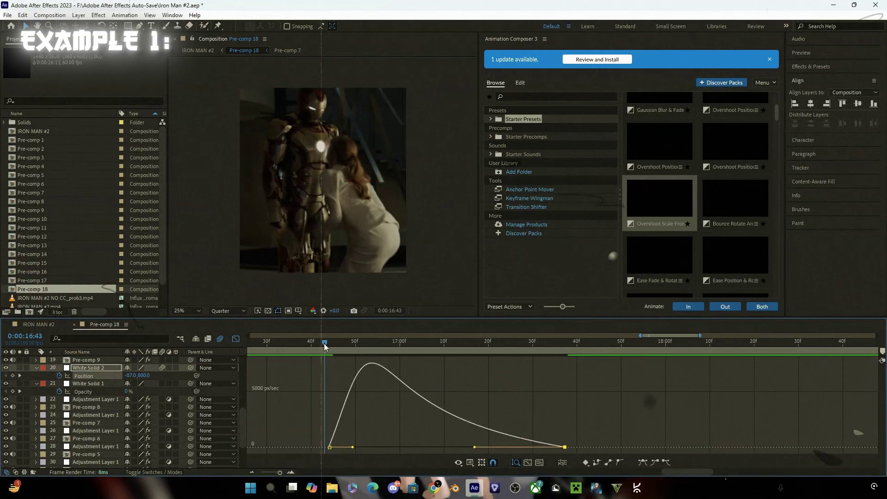
pyautogui.moveTo(336, 447); pyautogui.dragTo(342, 448)
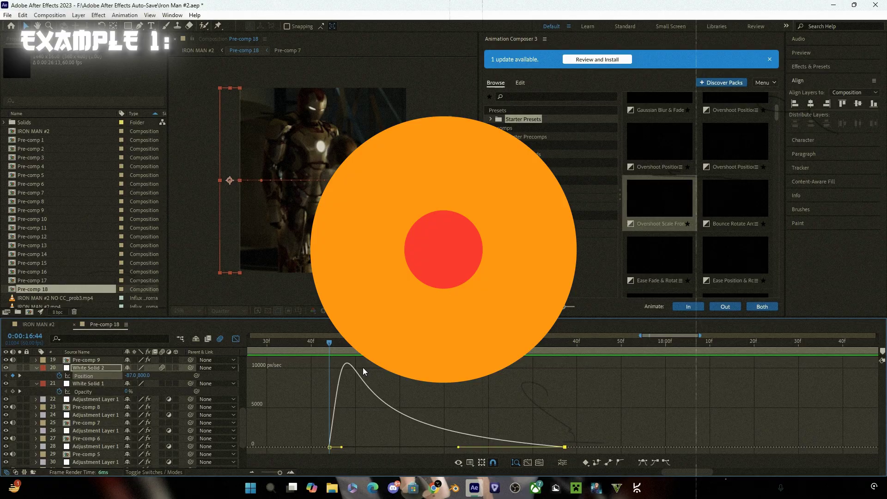
# Step: Pre-compose layers 22–23 into Pre-comp 19 and duplicate it
pyautogui.press('space')
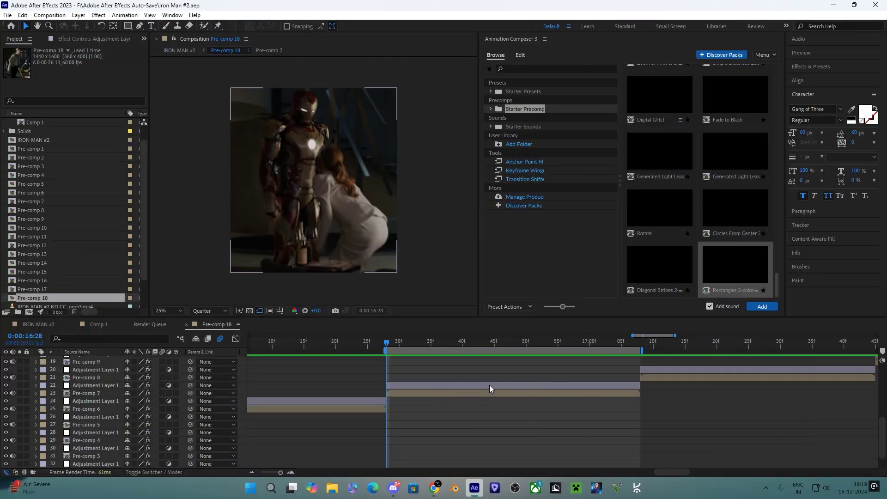
pyautogui.click(489, 387)
pyautogui.keyDown('shift'); pyautogui.click(479, 394); pyautogui.keyUp('shift')
pyautogui.hotkey('ctrl', 'shift', 'c')
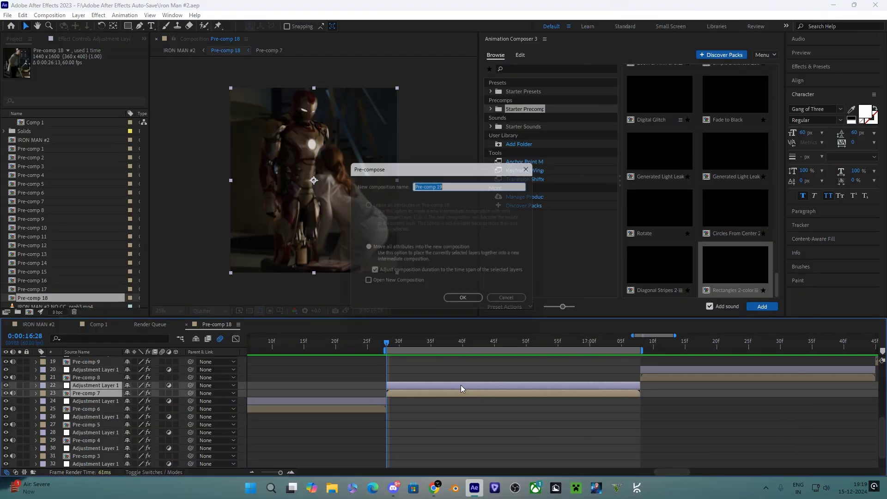
pyautogui.click(461, 297)
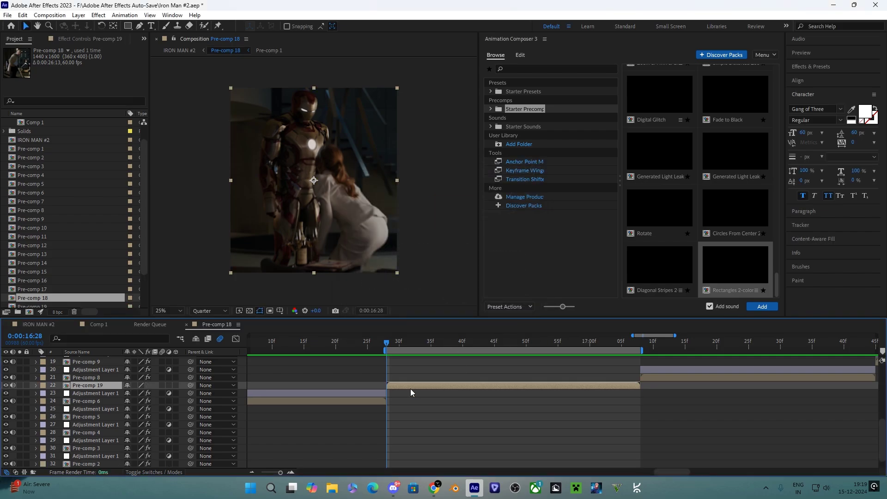
pyautogui.hotkey('ctrl', 'd')
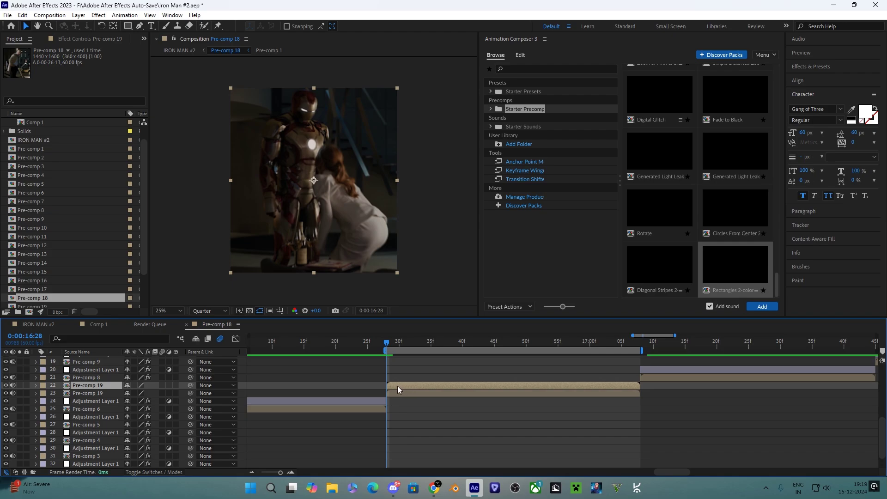
# Step: Keyframe the top copy's opacity from 75% at 16:28 to 0% at 17:08
pyautogui.press('t')
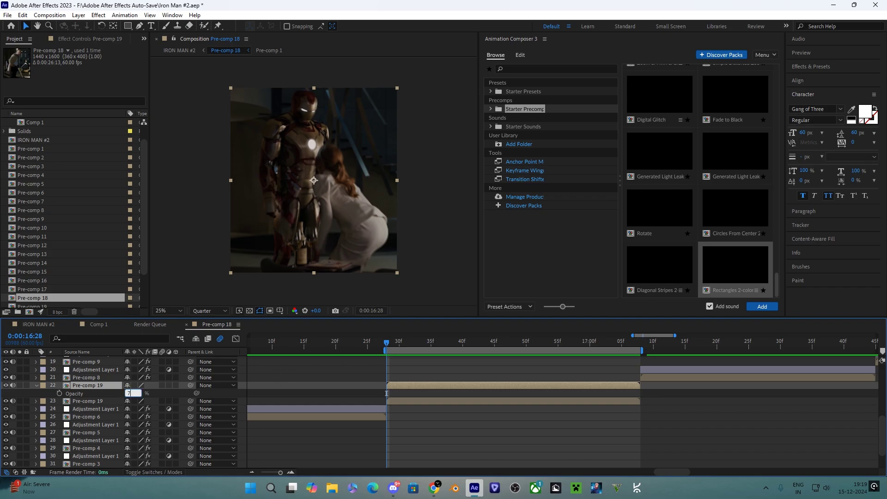
pyautogui.press('Return')
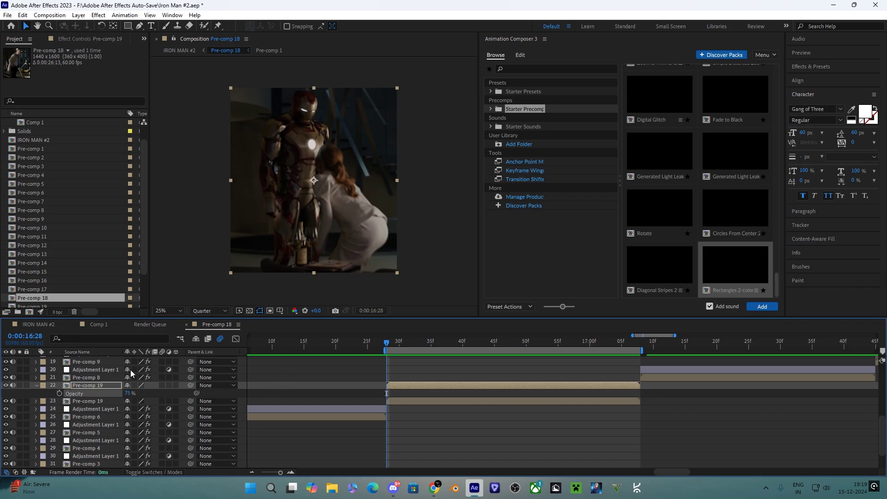
pyautogui.click(59, 393)
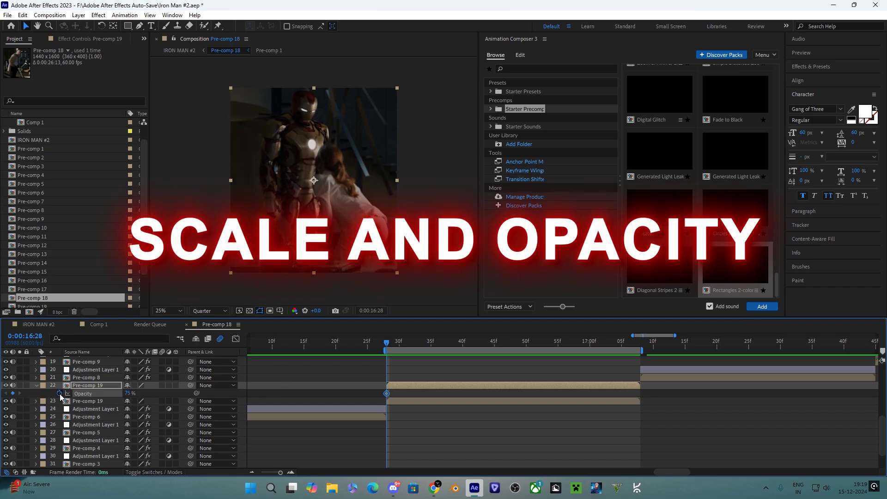
pyautogui.click(640, 342)
pyautogui.click(129, 392)
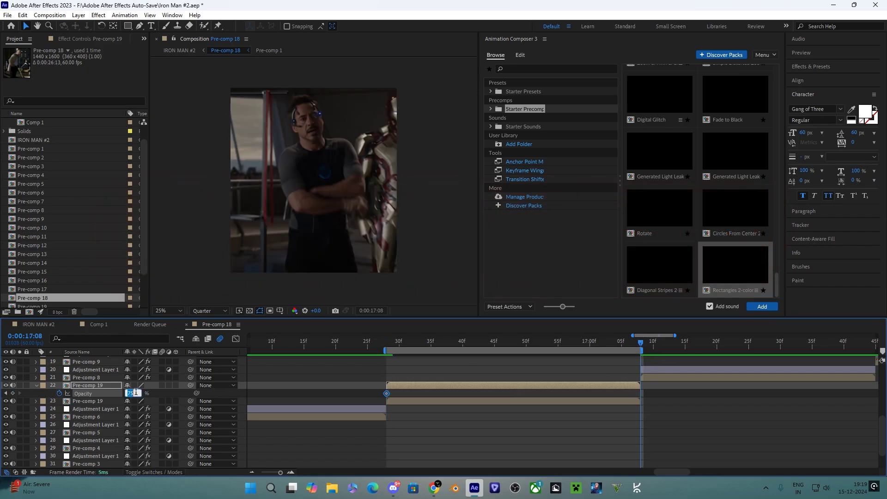
pyautogui.press('Return')
pyautogui.click(392, 346)
# Step: Keyframe its scale from 100% at 16:28 to 120% at 17:08 and save
pyautogui.press('s')
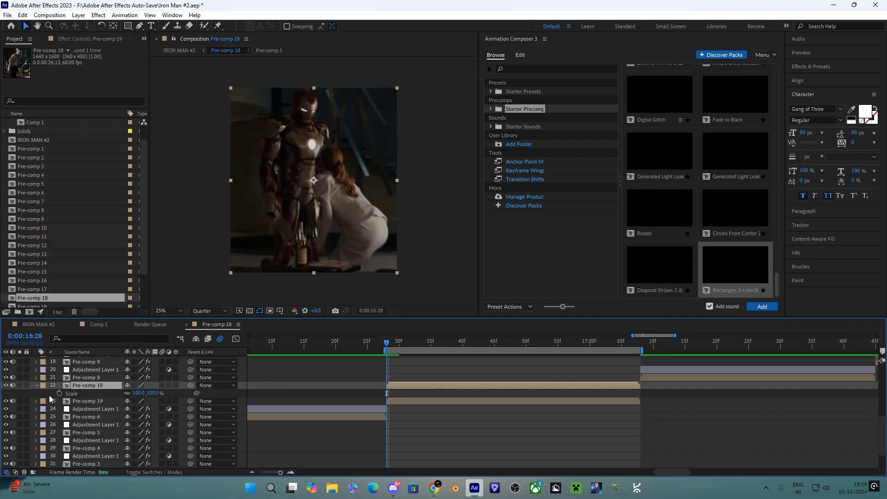
pyautogui.click(59, 393)
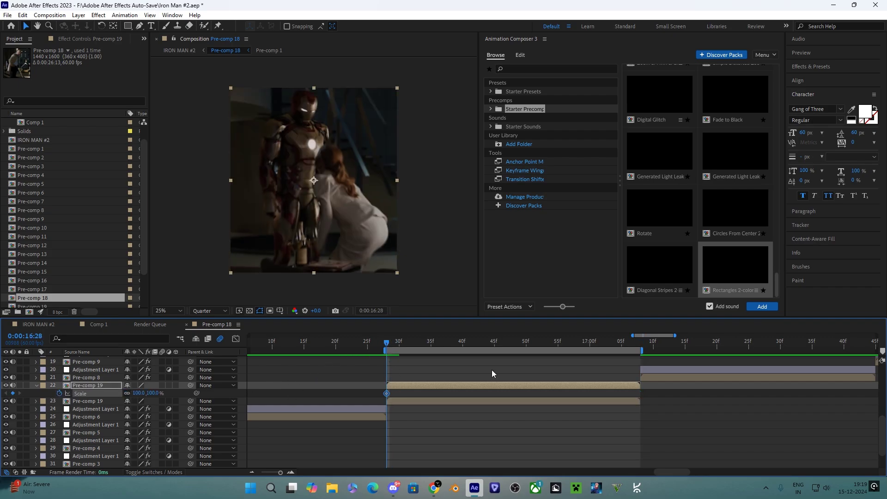
pyautogui.click(638, 340)
pyautogui.click(137, 392)
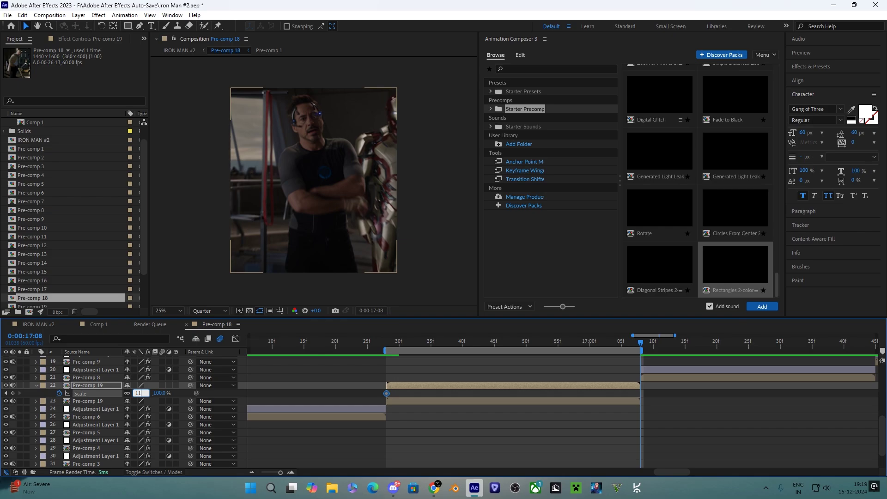
pyautogui.hotkey('ctrl', 's')
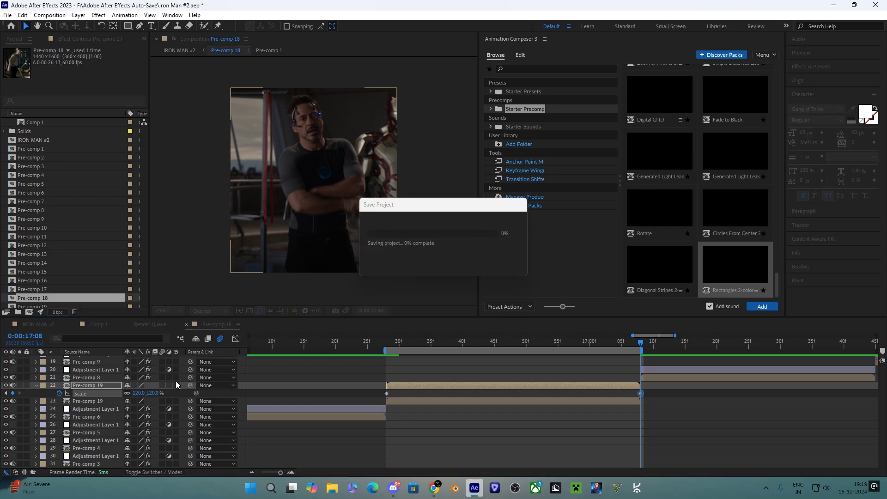
# Step: Apply Easy Ease to all four Scale and Opacity keyframes
pyautogui.click(385, 342)
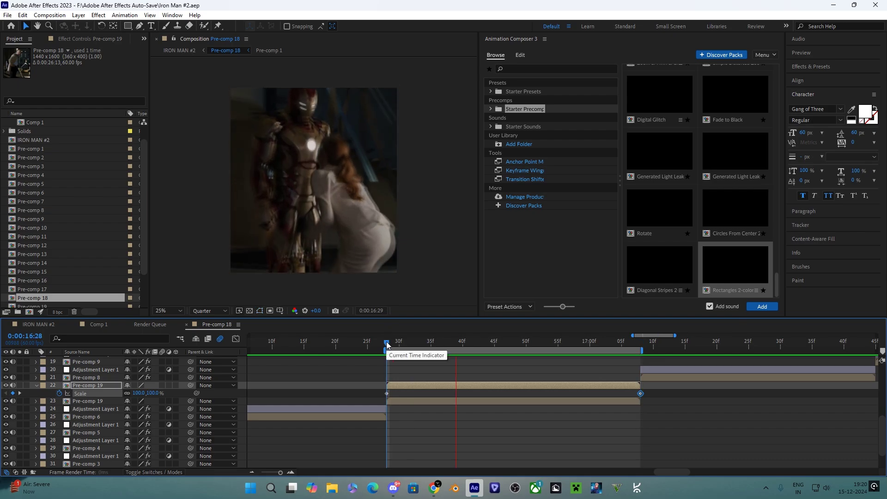
pyautogui.moveTo(386, 345)
pyautogui.mouseDown()
pyautogui.moveTo(408, 345)
pyautogui.moveTo(386, 345)
pyautogui.mouseUp()
pyautogui.press('s')
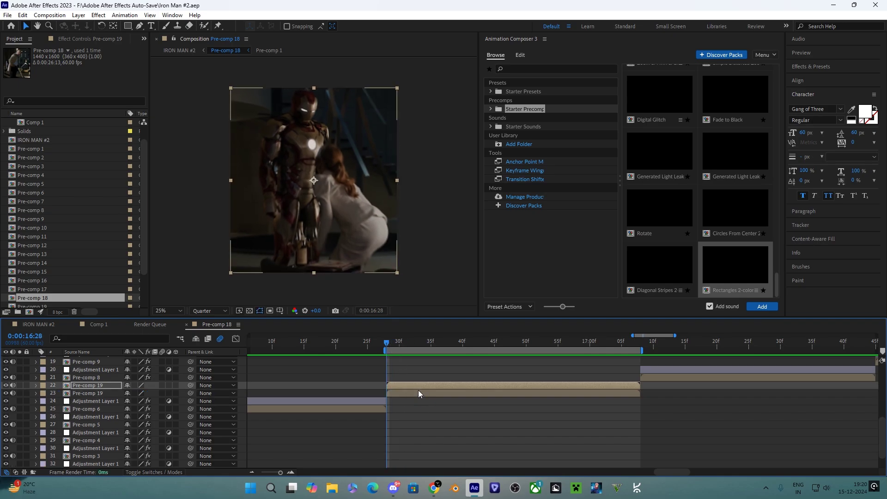
pyautogui.press('u')
pyautogui.moveTo(376, 391); pyautogui.dragTo(526, 407)
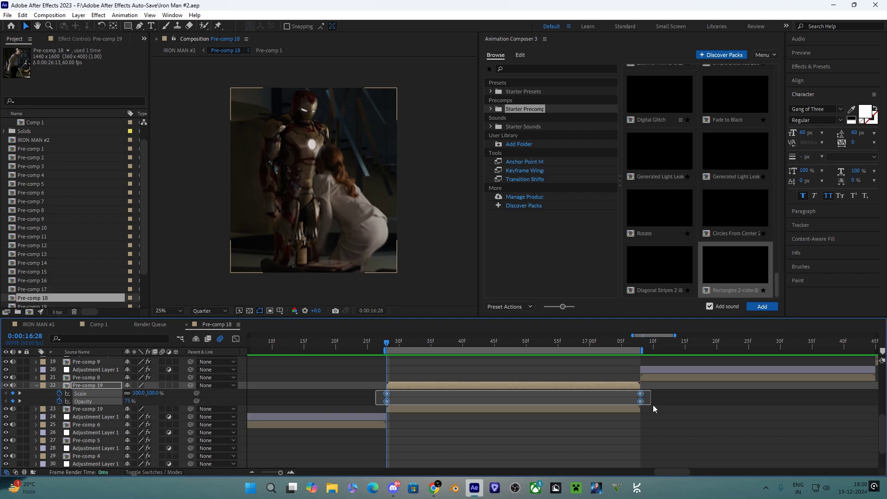
pyautogui.moveTo(653, 405); pyautogui.dragTo(654, 405)
pyautogui.press('F9')
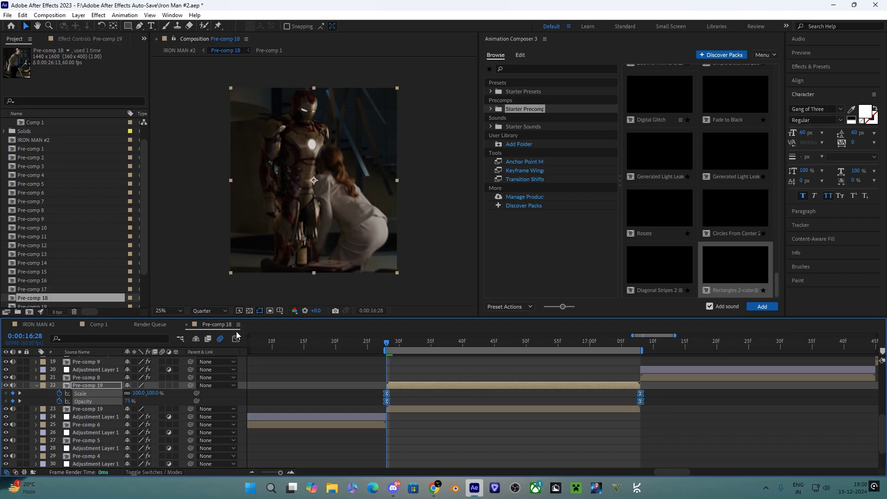
# Step: Shift the speed curves' peak earlier, give the last keyframes about 81% influence, and preview
pyautogui.click(235, 338)
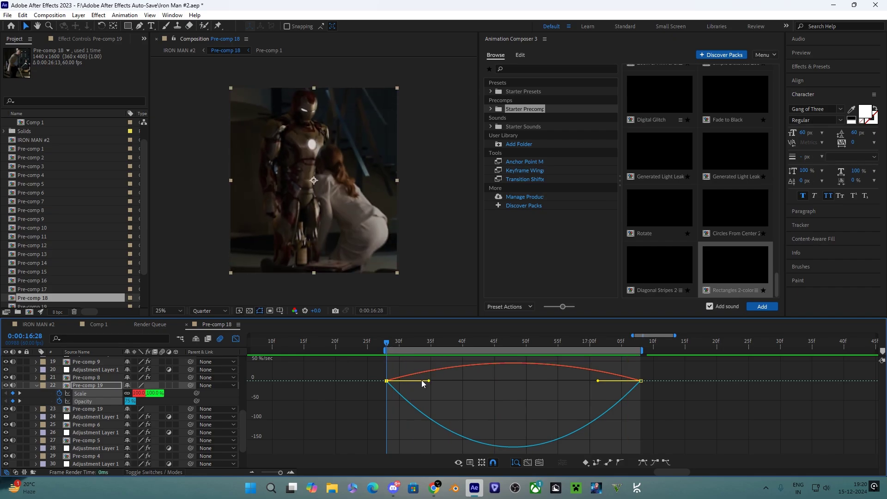
pyautogui.moveTo(429, 381); pyautogui.dragTo(412, 380)
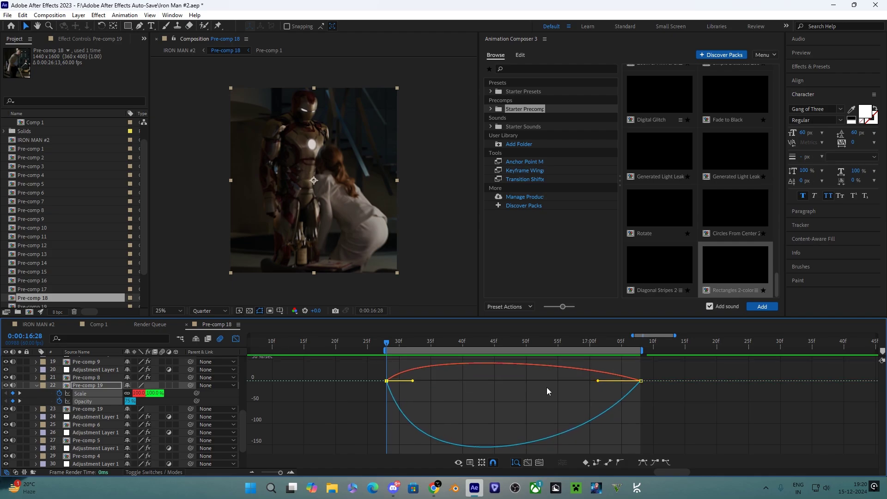
pyautogui.moveTo(598, 381); pyautogui.dragTo(537, 382)
pyautogui.press('space')
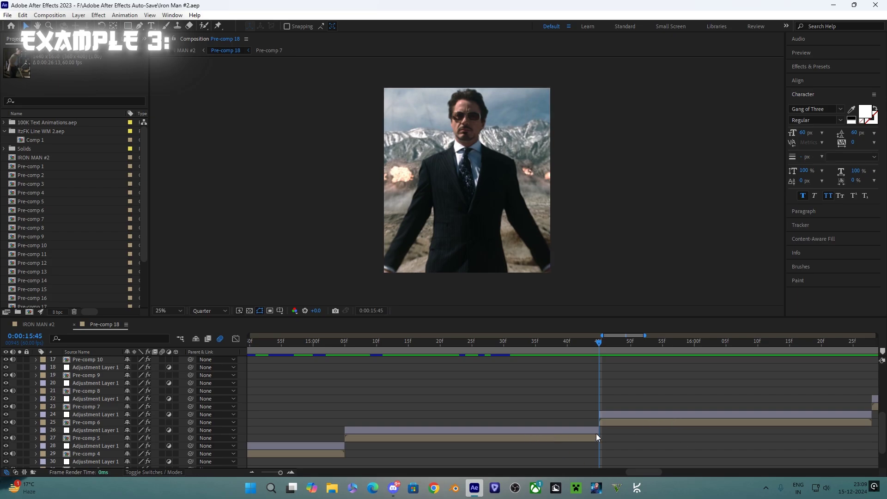
# Step: Add an adjustment layer above Adjustment Layer 1 and delete its part before 15:36
pyautogui.click(608, 413)
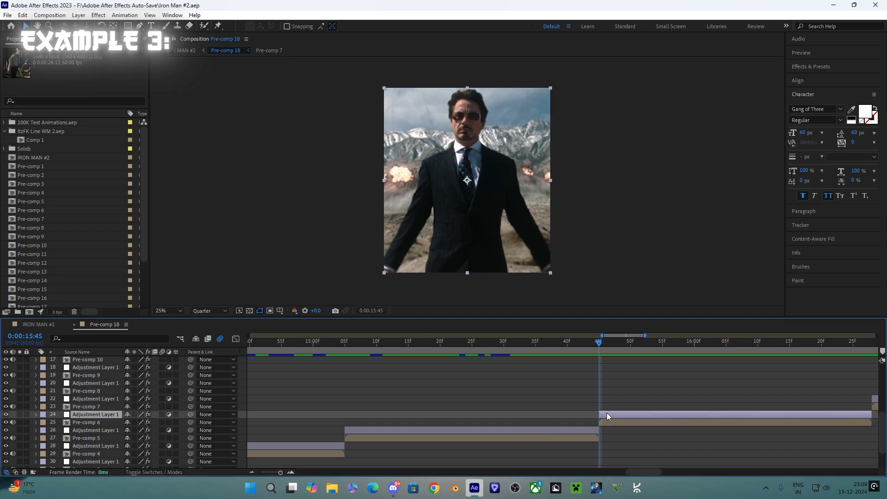
pyautogui.hotkey('ctrl', 'alt', 'y')
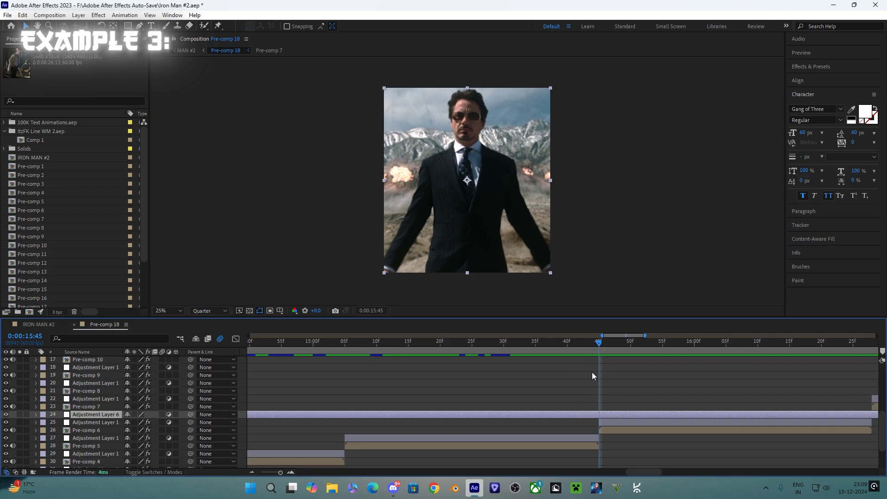
pyautogui.moveTo(555, 344); pyautogui.dragTo(542, 345)
pyautogui.hotkey('ctrl', 'shift', 'd')
pyautogui.click(519, 419)
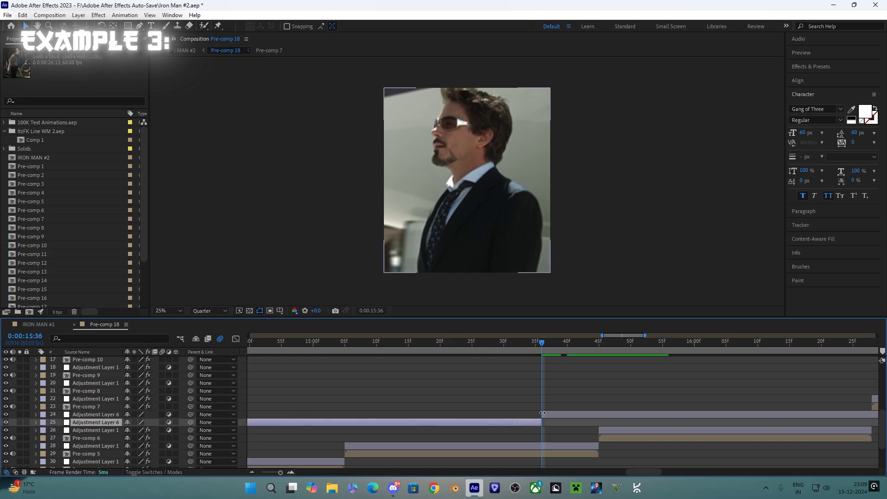
pyautogui.press('Delete')
# Step: Cut Adjustment Layer 6 at 15:55, extend its start slightly earlier, and save
pyautogui.click(664, 345)
pyautogui.click(660, 347)
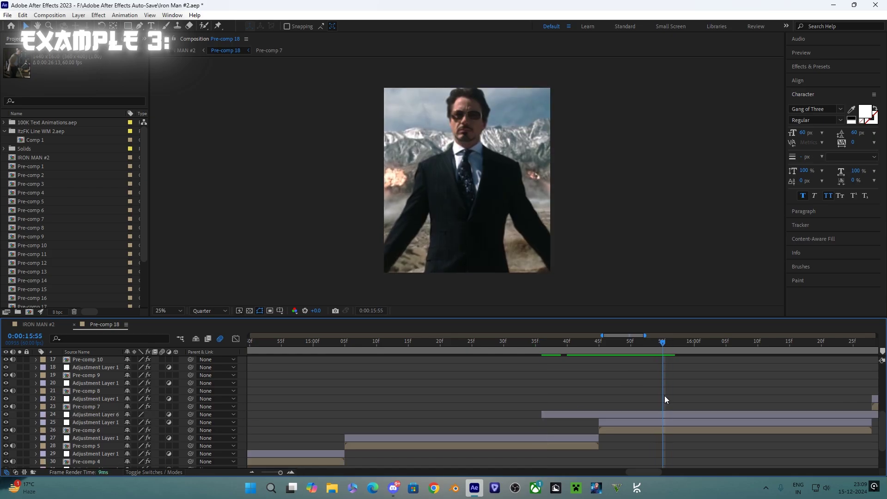
pyautogui.click(674, 412)
pyautogui.hotkey('ctrl', 'shift', 'd')
pyautogui.press('Delete')
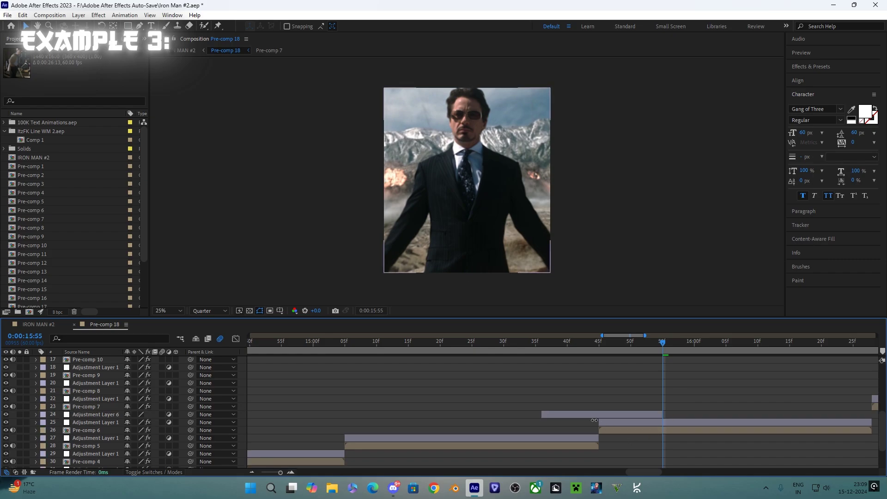
pyautogui.click(538, 415)
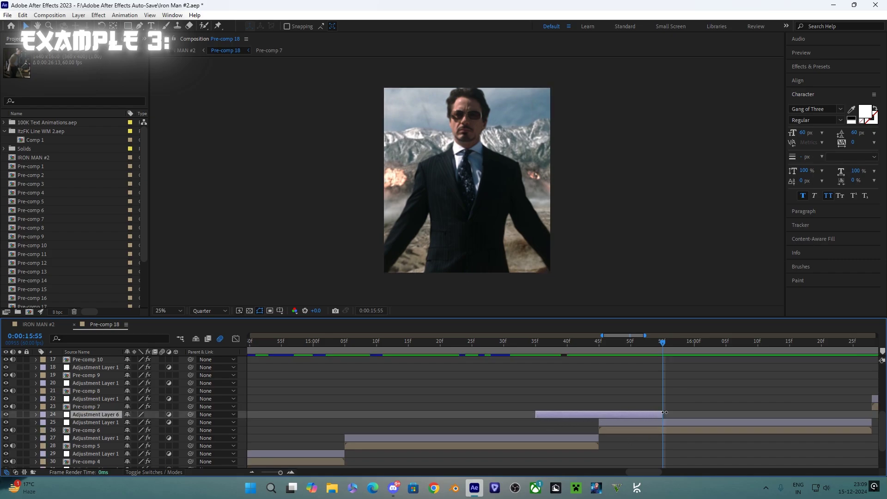
pyautogui.moveTo(535, 414); pyautogui.dragTo(523, 415)
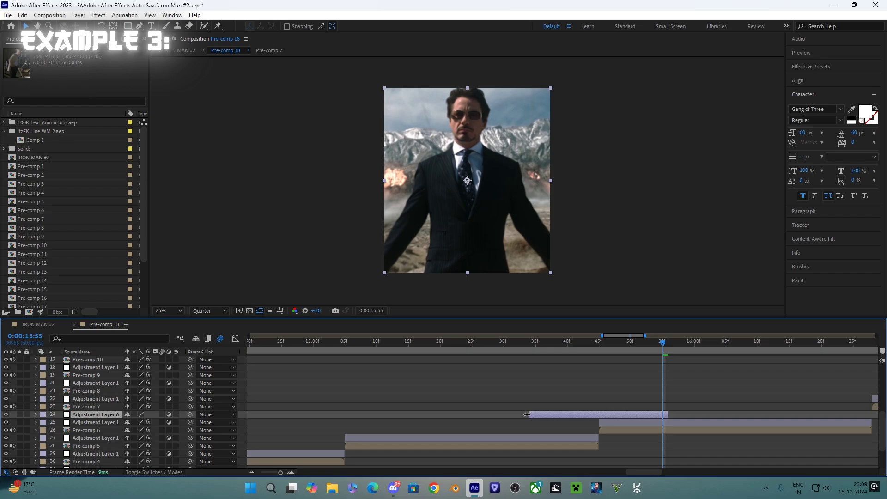
pyautogui.hotkey('ctrl', 's')
# Step: Apply S_Shake to Adjustment Layer 6 with Amplitude and Frequency keyed at 0 at 15:34
pyautogui.press('i')
pyautogui.hotkey('ctrl', 'space')
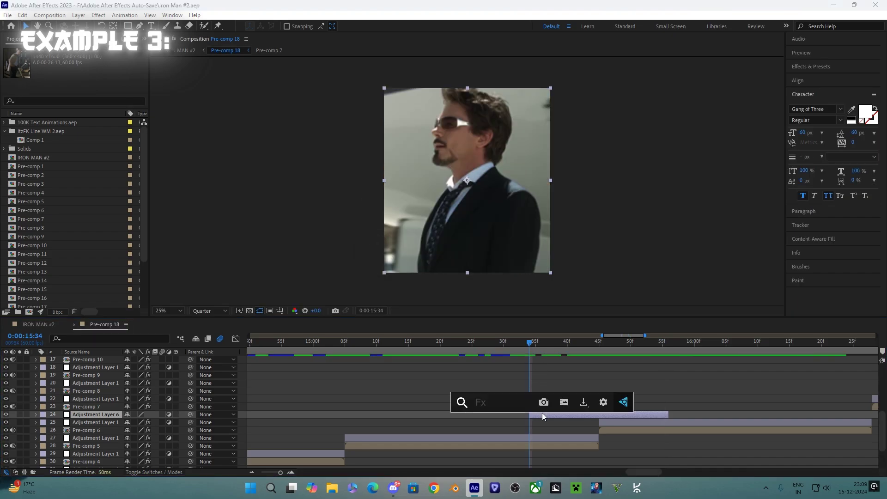
pyautogui.write('s_shake')
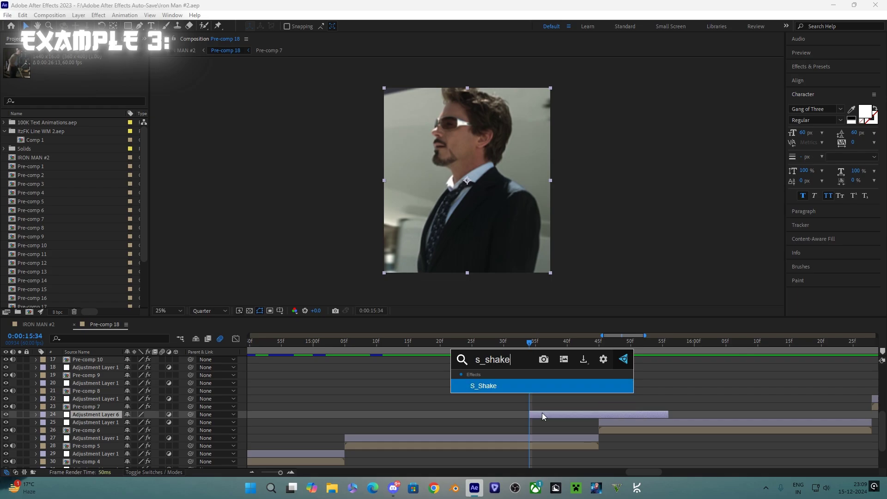
pyautogui.press('Return')
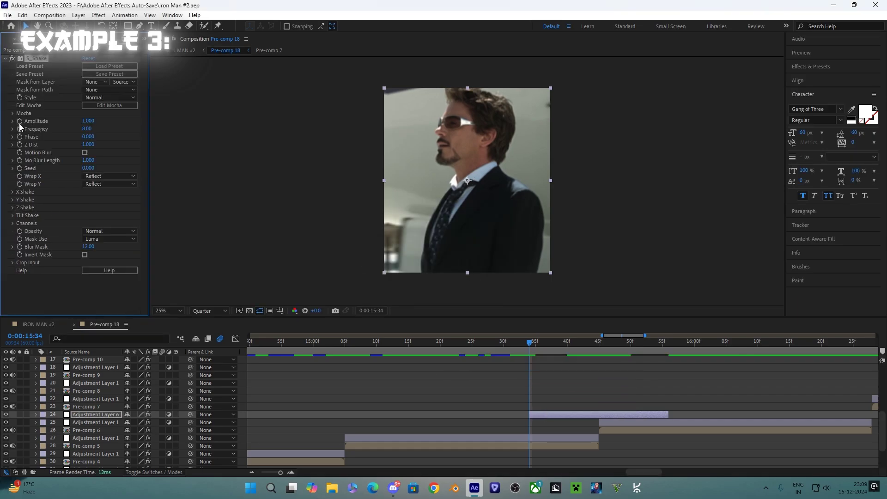
pyautogui.click(87, 121)
pyautogui.click(90, 130)
pyautogui.write('0')
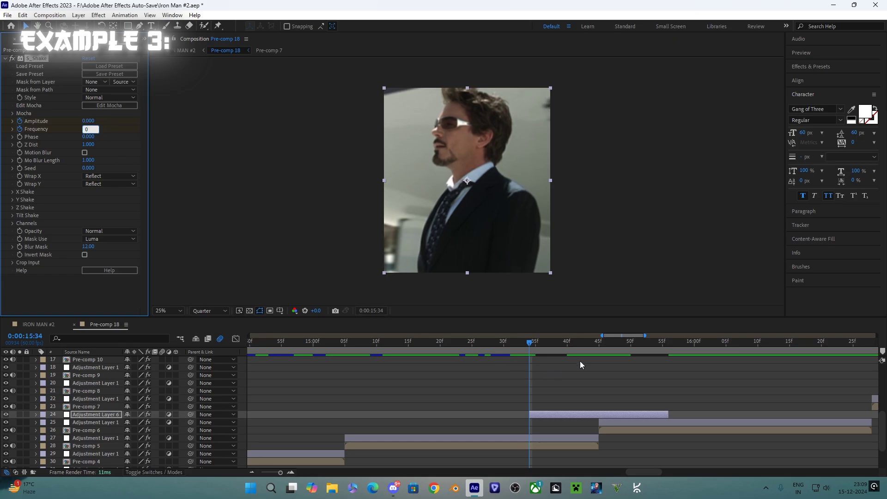
# Step: Keyframe Amplitude 0.400 and Frequency 25 at 15:45
pyautogui.click(596, 344)
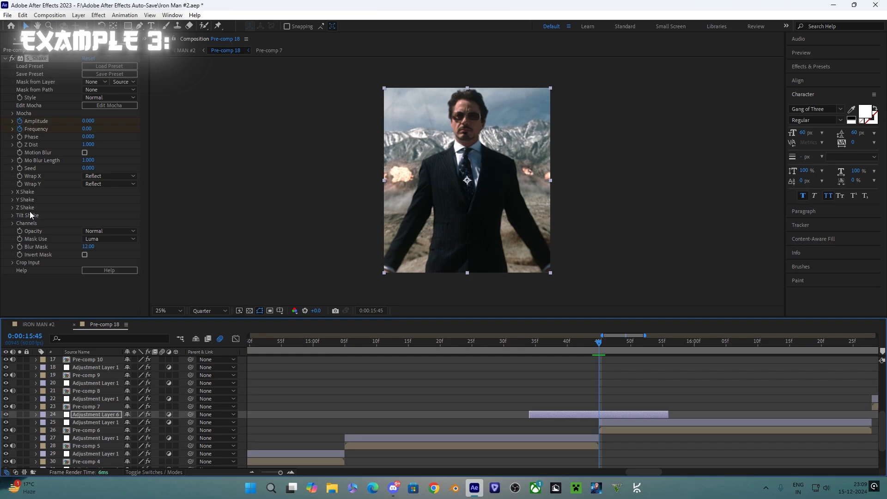
pyautogui.click(88, 122)
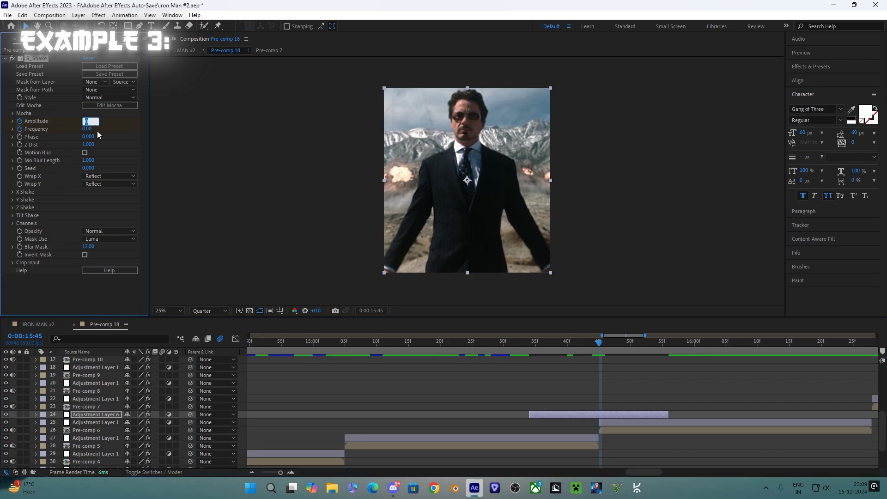
pyautogui.click(86, 130)
pyautogui.write('25')
pyautogui.press('Return')
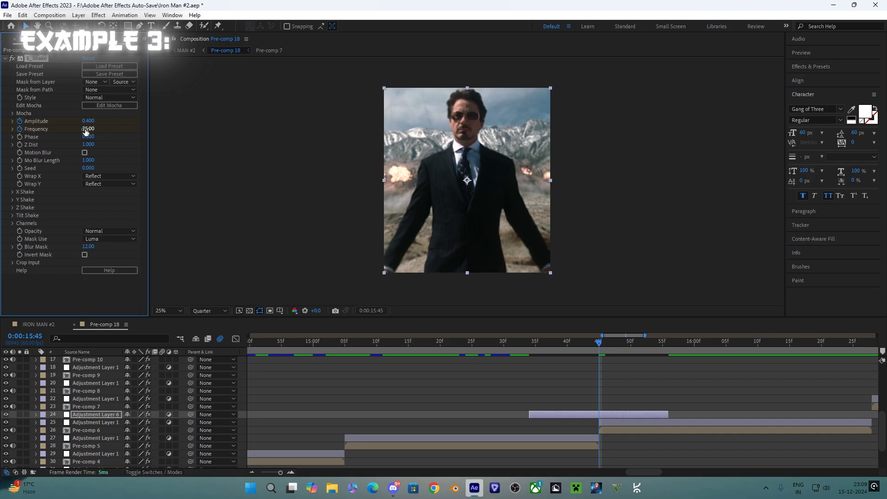
# Step: Return Amplitude and Frequency to 0 at 15:56 and preview the shake from about 15:06
pyautogui.click(670, 346)
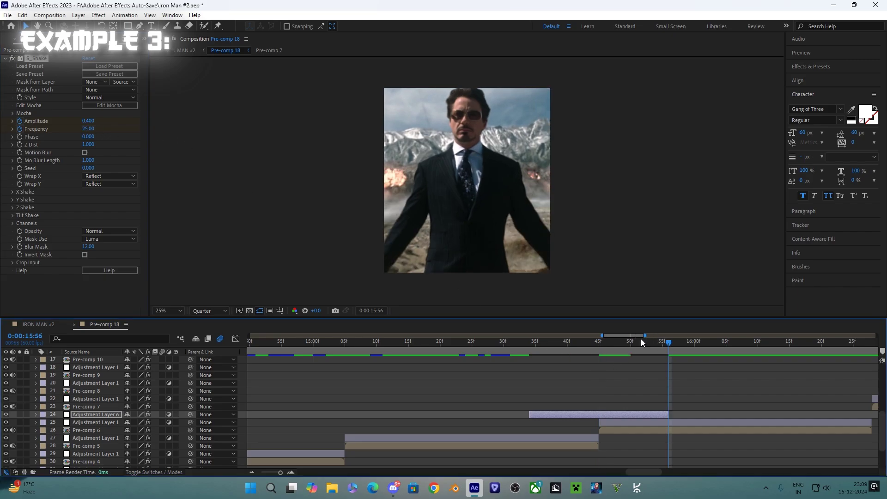
pyautogui.click(87, 121)
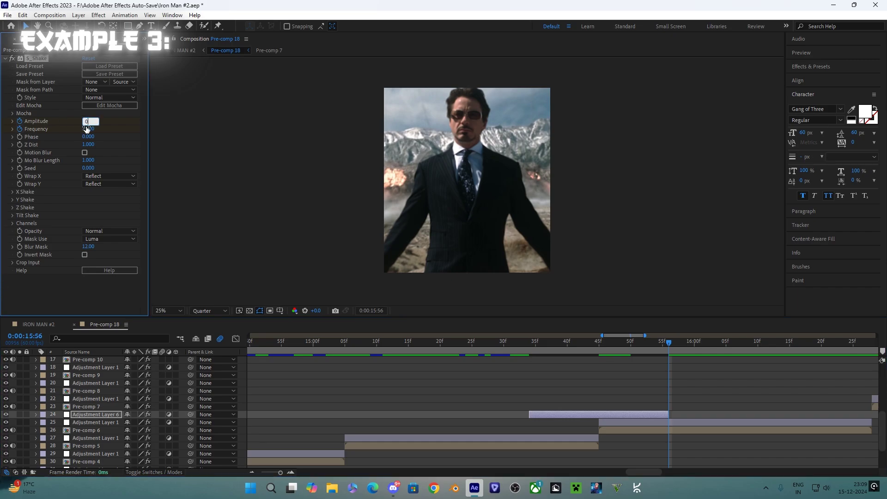
pyautogui.click(531, 350)
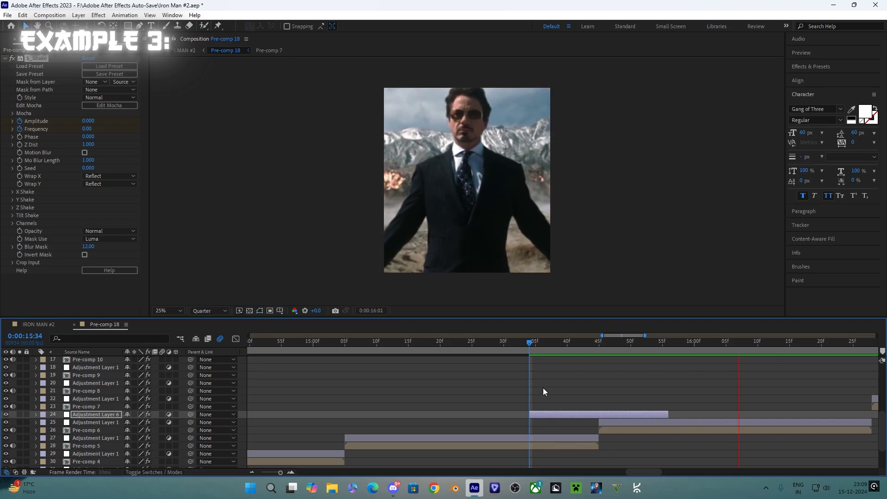
pyautogui.moveTo(530, 344); pyautogui.dragTo(345, 351)
pyautogui.press('space')
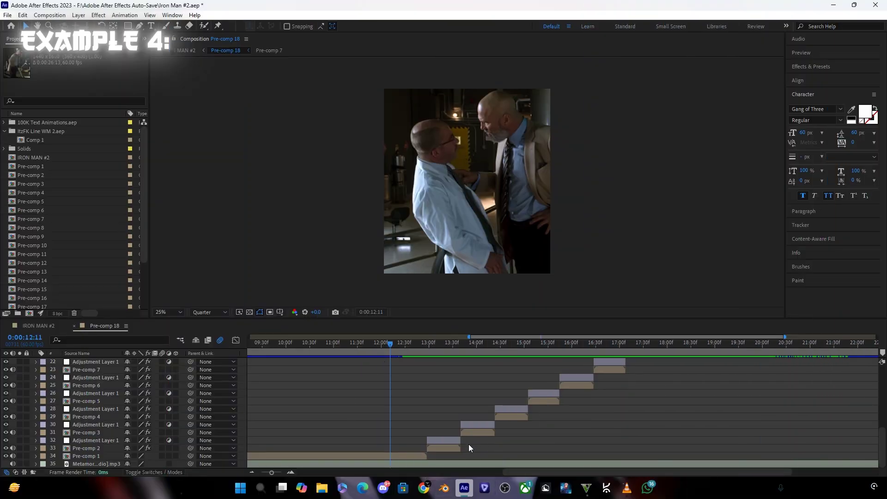
# Step: Add a new adjustment layer starting at 0:00:12:58 and move it above Pre-comp 3
pyautogui.scroll(5, 426, 429)
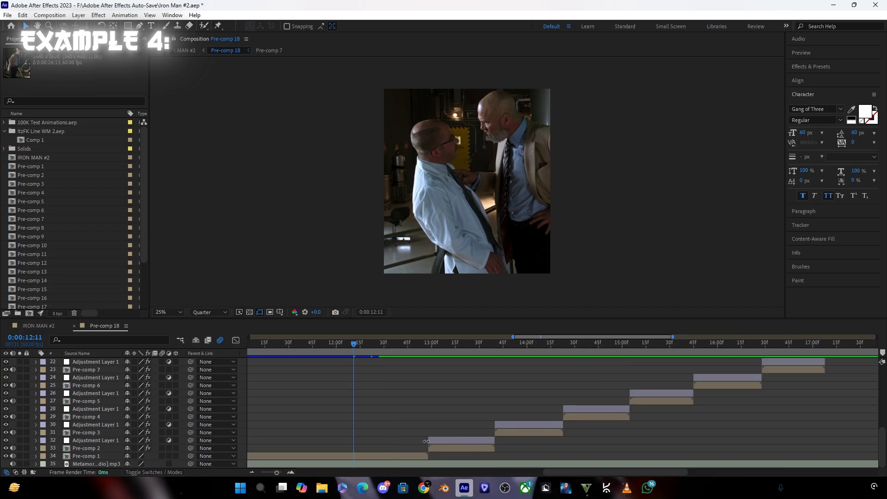
pyautogui.click(430, 350)
pyautogui.click(436, 440)
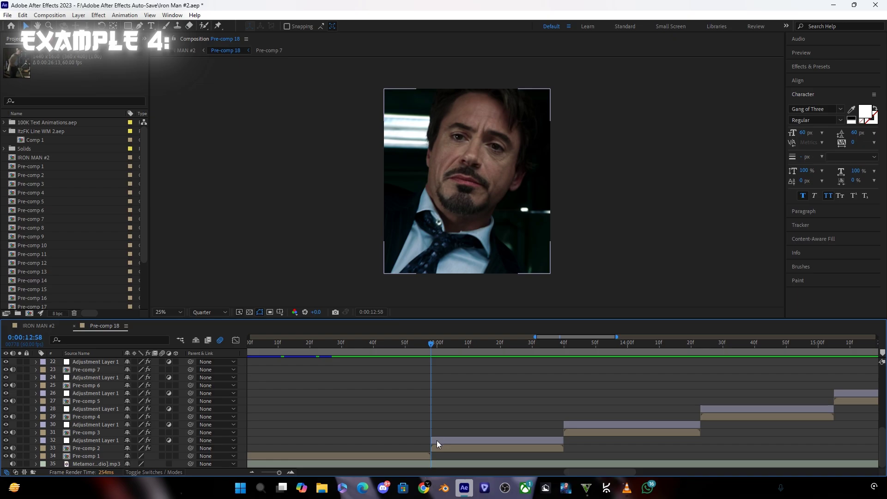
pyautogui.click(439, 442)
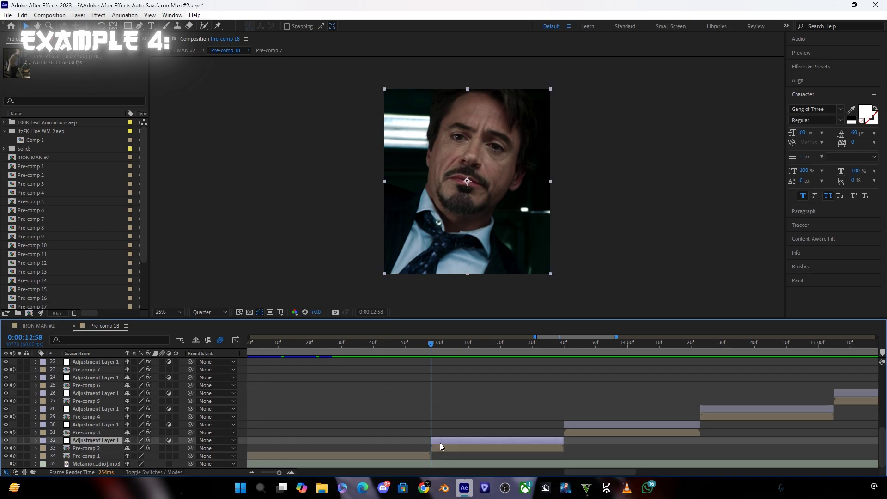
pyautogui.hotkey('ctrl', 'alt', 'y')
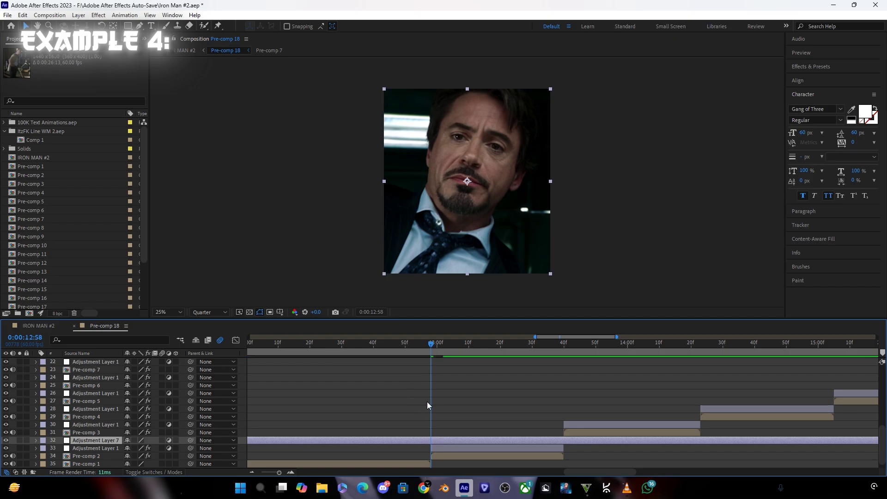
pyautogui.hotkey('alt', '[')
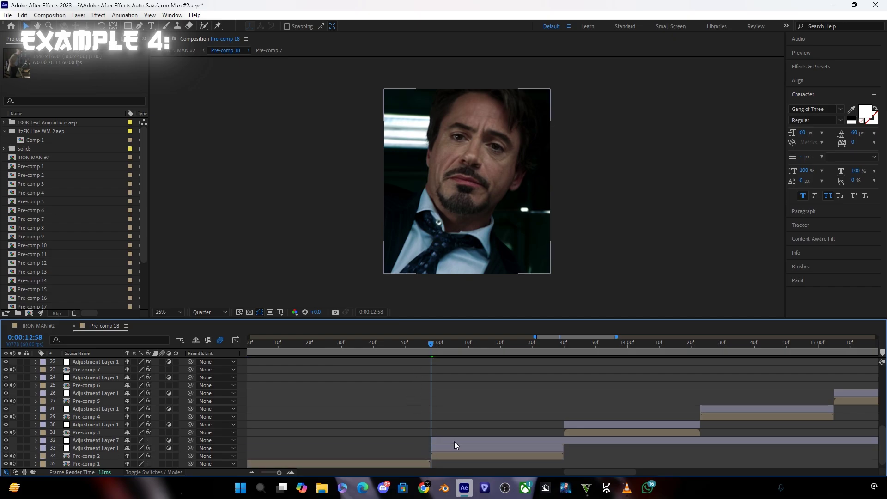
pyautogui.moveTo(107, 441); pyautogui.dragTo(108, 426)
# Step: Trim Adjustment Layer 7's end to 0:00:13:49
pyautogui.click(592, 354)
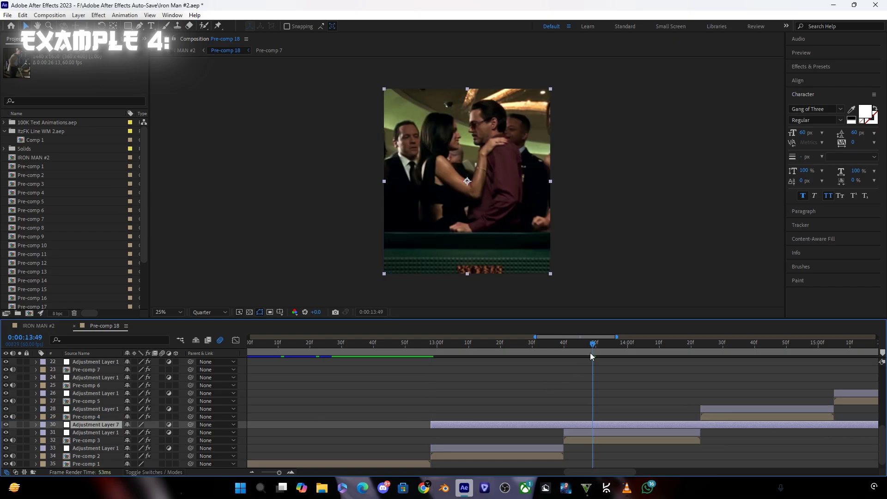
pyautogui.hotkey('alt', ']')
pyautogui.click(433, 367)
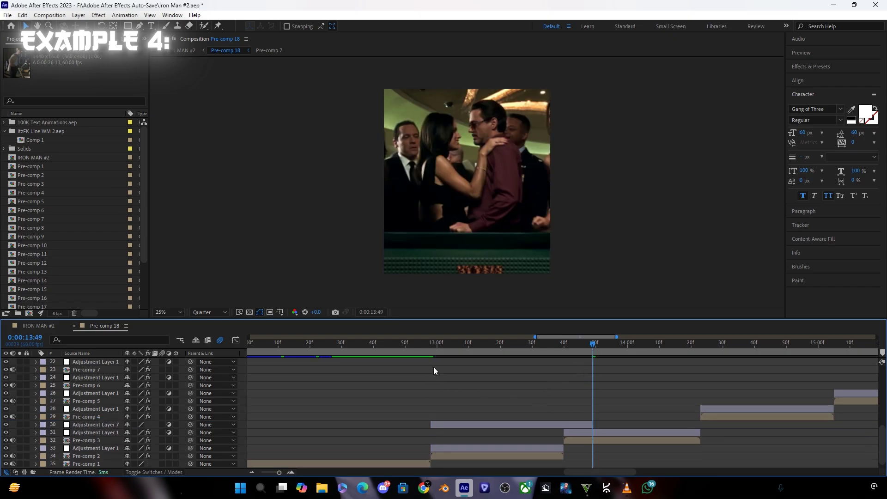
# Step: Apply BCC Ripple Dissolve to Adjustment Layer 7 at 0:00:12:58
pyautogui.click(430, 347)
pyautogui.click(442, 425)
pyautogui.hotkey('ctrl', 'space')
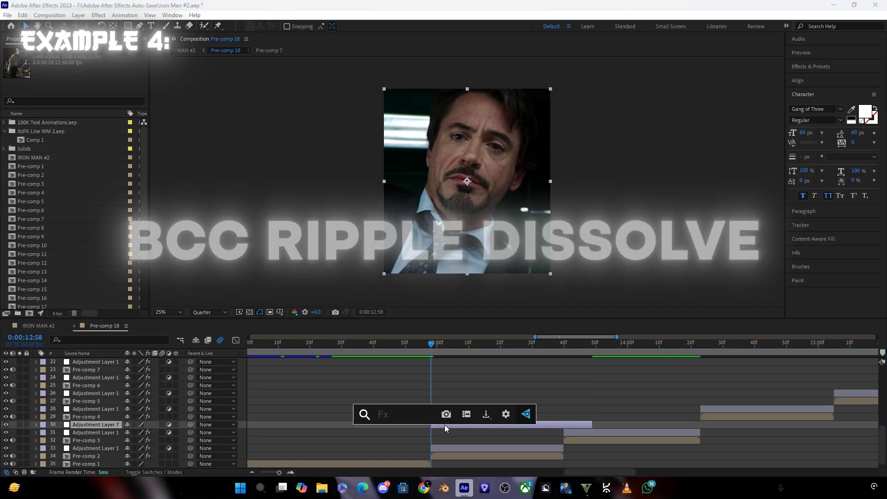
pyautogui.write('bcc ripp')
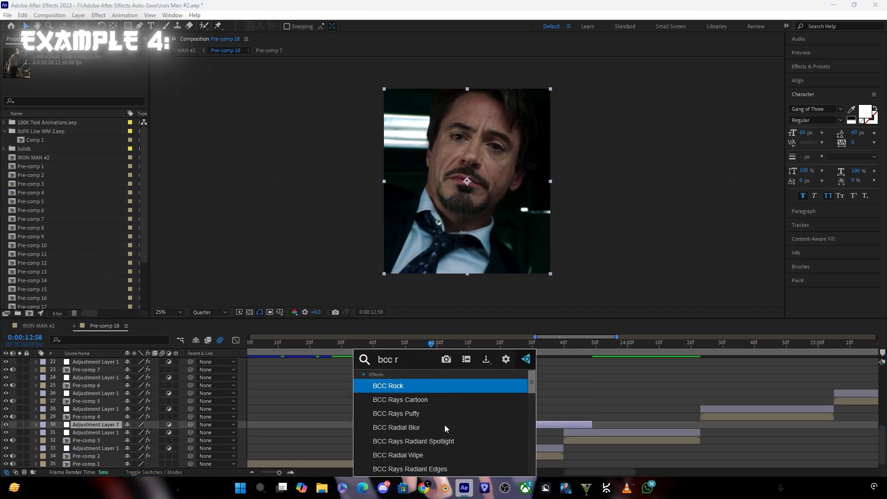
pyautogui.write('le')
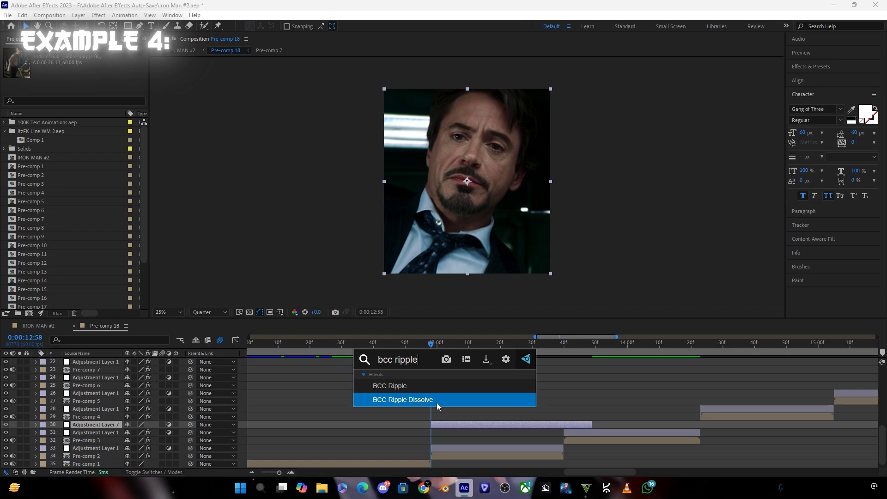
pyautogui.click(437, 400)
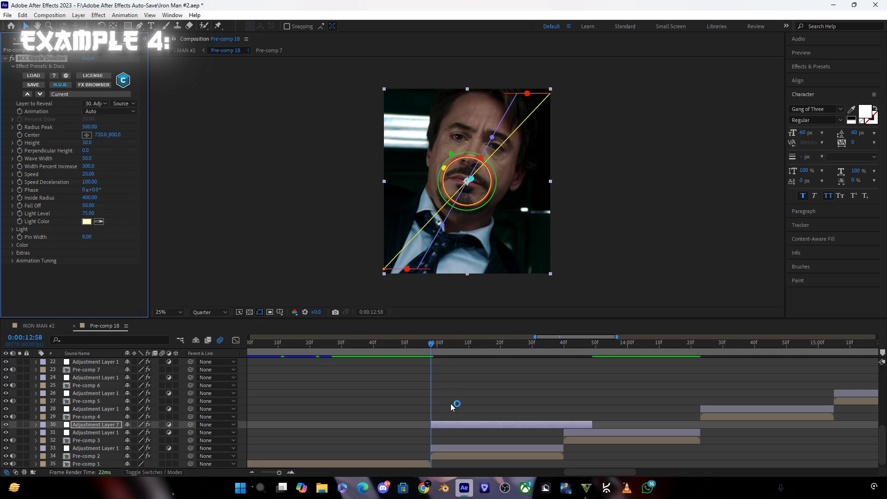
# Step: Preview the ripple transition, replaying from 11:45
pyautogui.scroll(-3, 453, 404)
pyautogui.press('space')
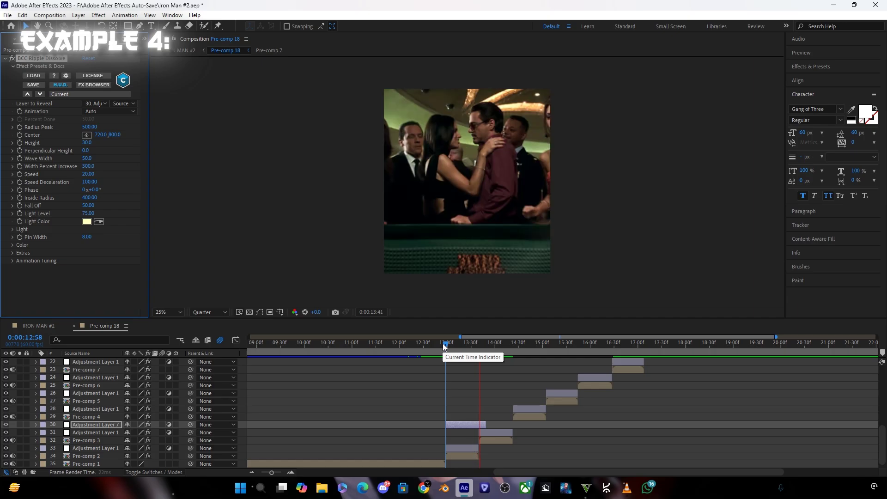
pyautogui.moveTo(444, 347); pyautogui.dragTo(385, 349)
pyautogui.press('space')
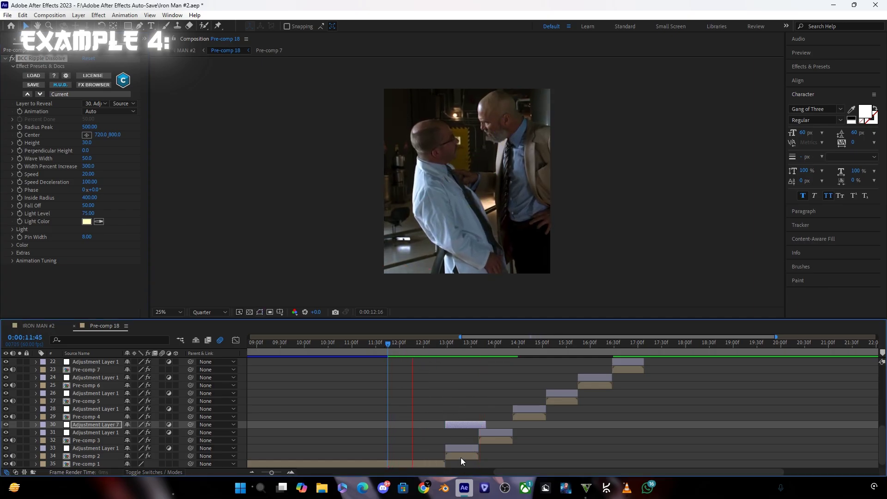
# Step: Change the ripple's Light Color to magenta pink (FF4CFD) and preview from 12:24
pyautogui.click(455, 345)
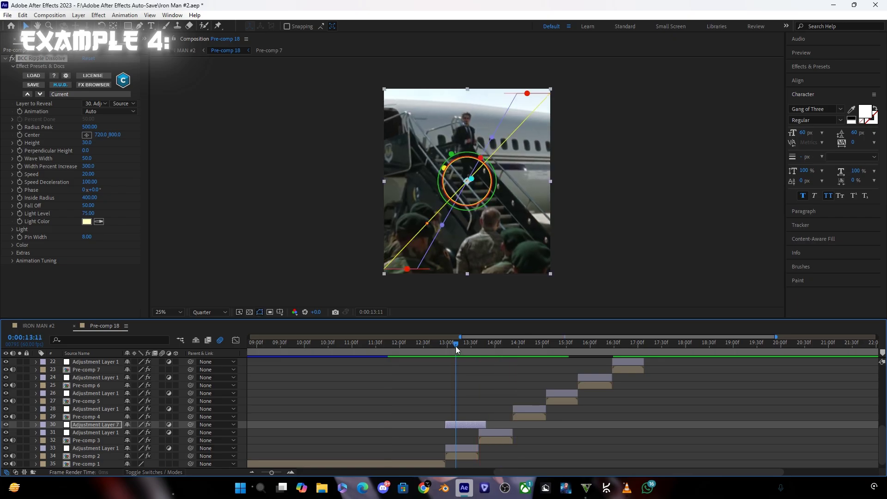
pyautogui.click(86, 221)
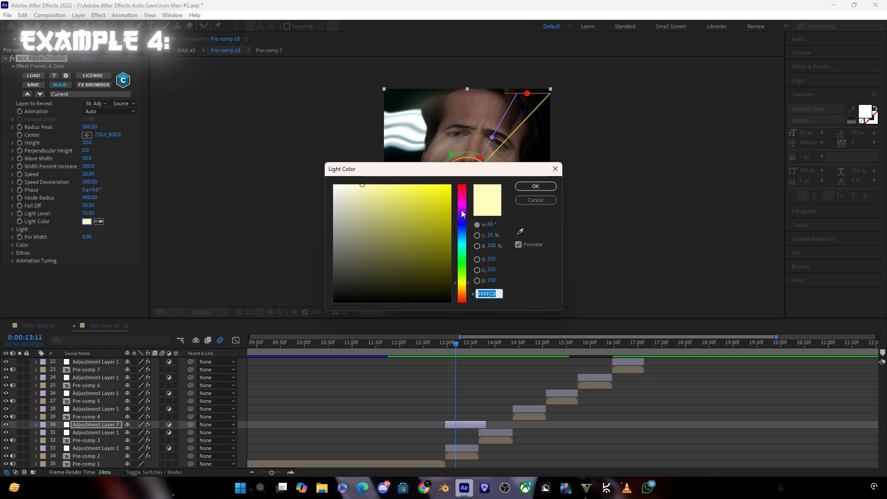
pyautogui.moveTo(461, 210); pyautogui.dragTo(462, 204)
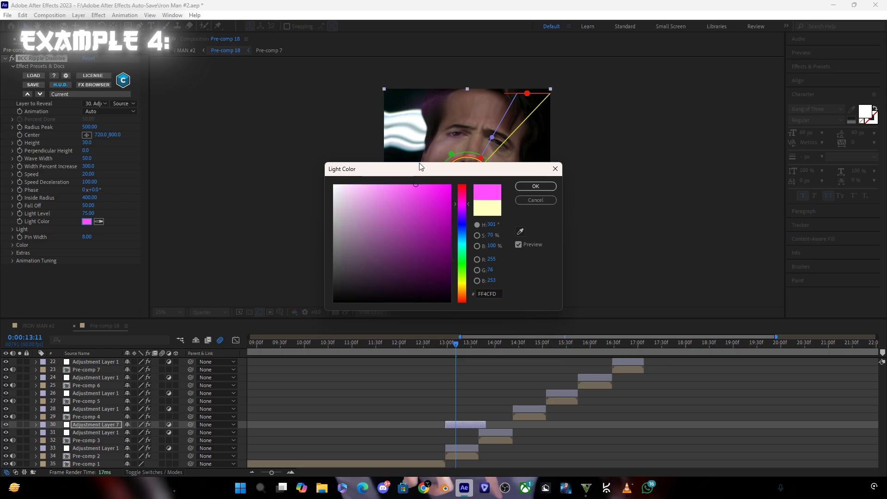
pyautogui.click(536, 186)
pyautogui.click(419, 345)
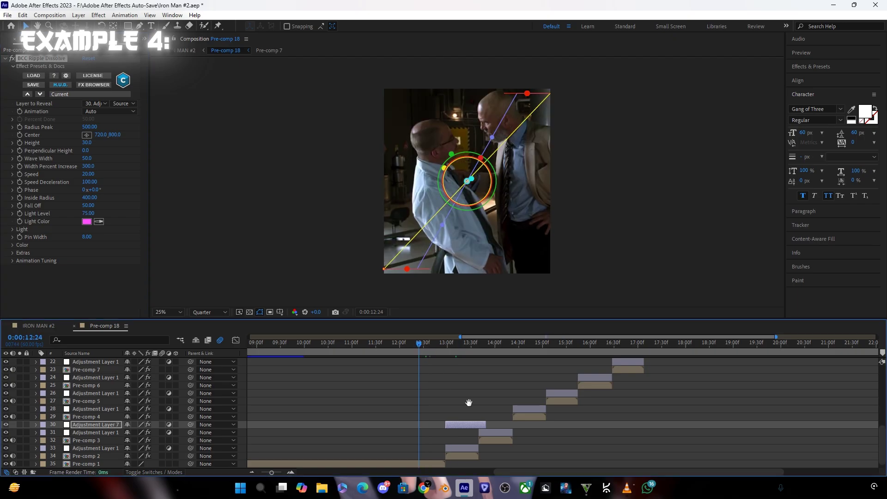
pyautogui.press('space')
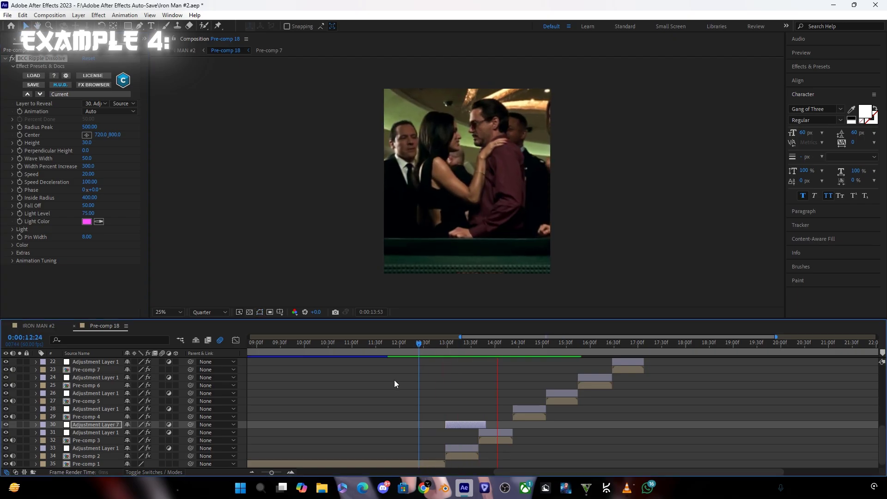